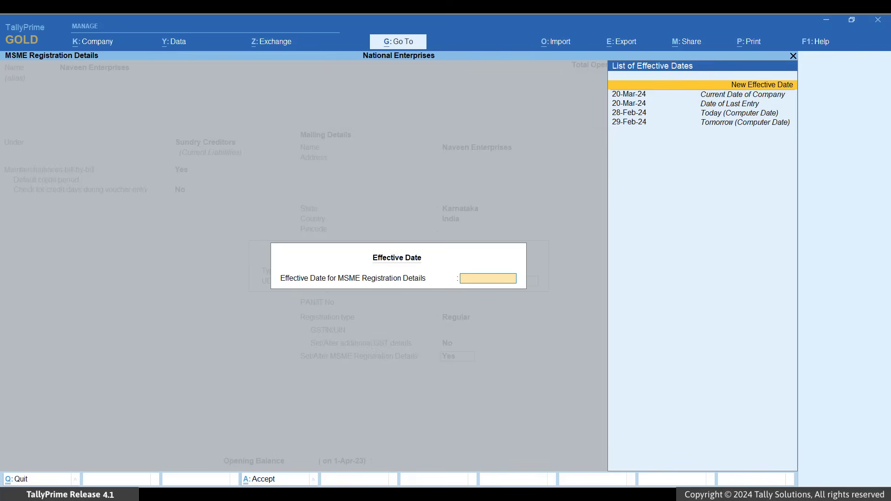
Set Naveen Enterprises' new MSME effective date to 1-9-23 and save the ledger.
{"action": "key", "text": "Return"}
{"action": "type", "text": "1-"}
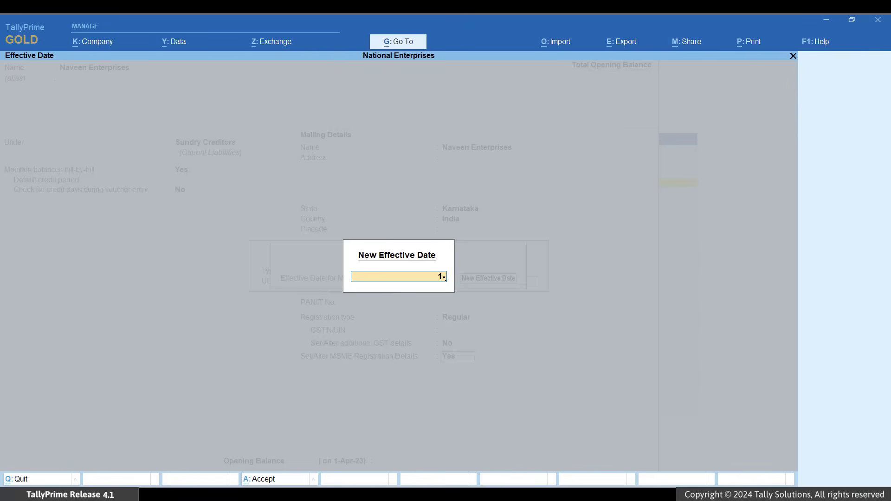
{"action": "type", "text": "9-23"}
{"action": "key", "text": "Return"}
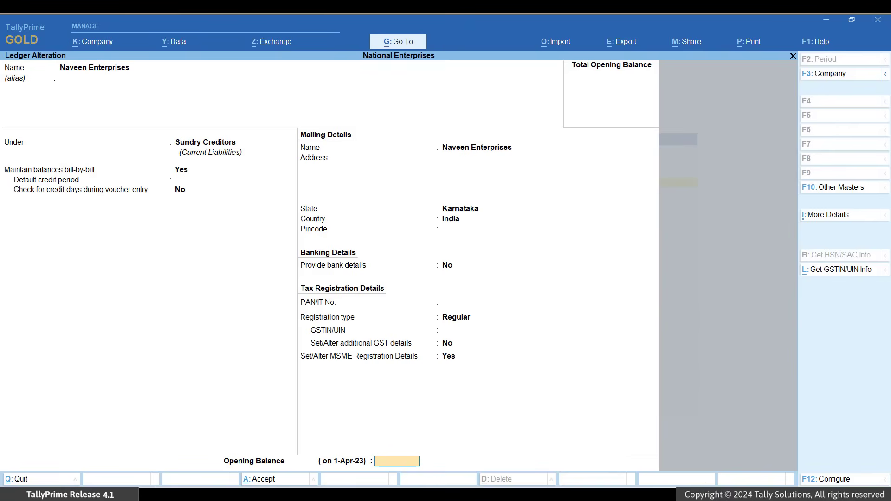
{"action": "key", "text": "Return"}
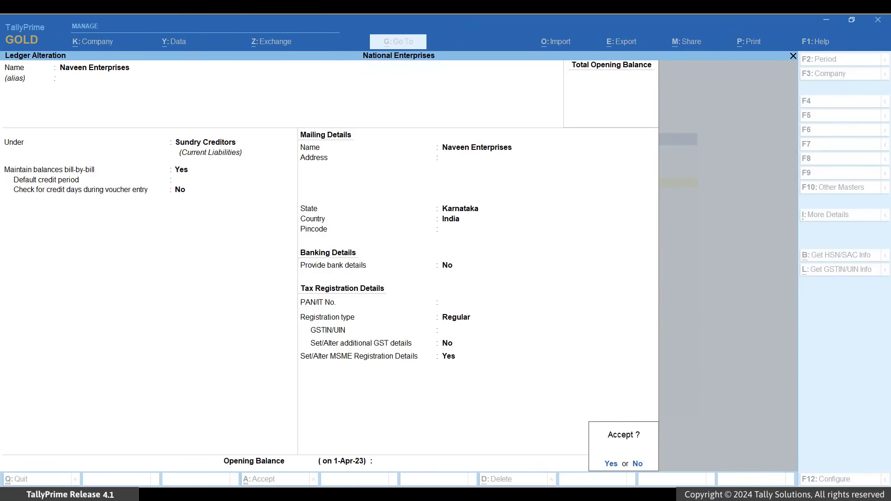
{"action": "key", "text": "Return"}
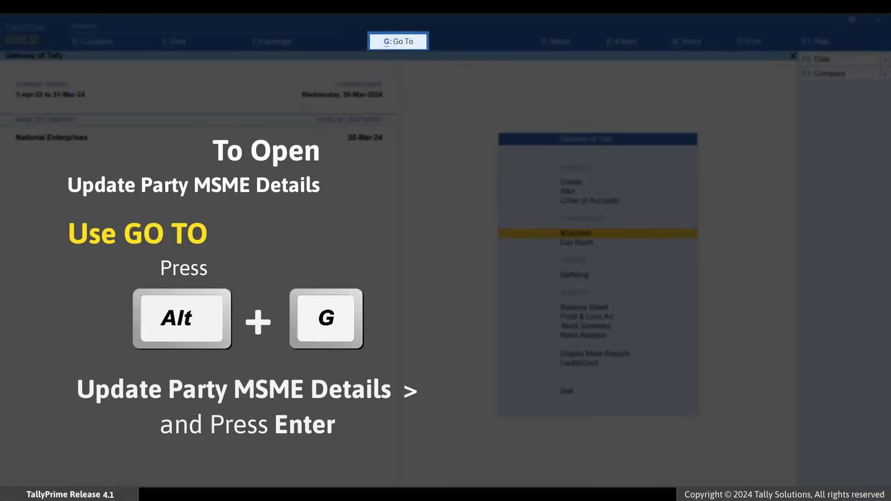
Open Update Party MSME Details via 'Upd' for the Sundry Creditors group with all ledgers.
{"action": "key", "text": "alt+g"}
{"action": "type", "text": "Upd"}
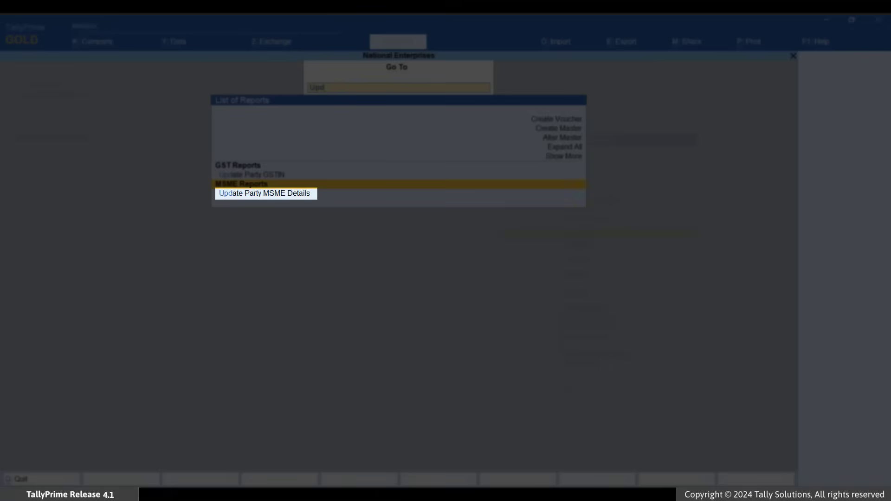
{"action": "key", "text": "Return"}
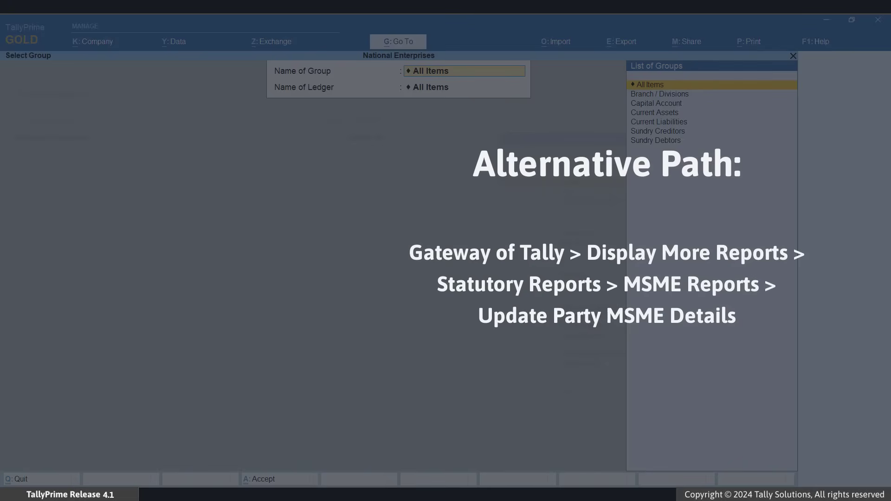
{"action": "key", "text": "Down"}
{"action": "key", "text": "Down"}
{"action": "key", "text": "Down"}
{"action": "key", "text": "Down"}
{"action": "key", "text": "Down"}
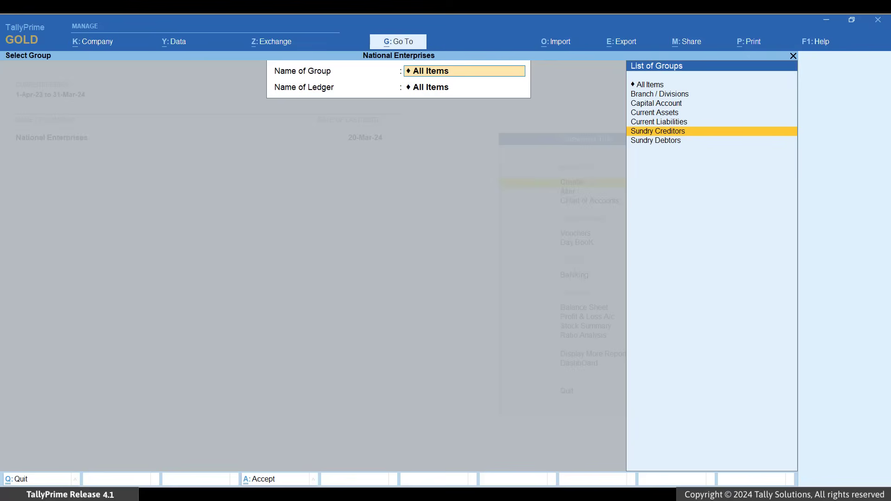
{"action": "key", "text": "Return"}
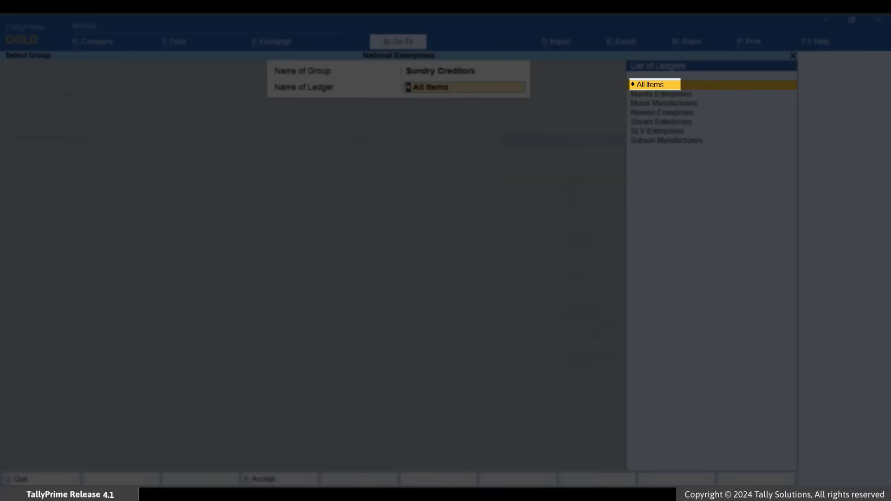
{"action": "key", "text": "Return"}
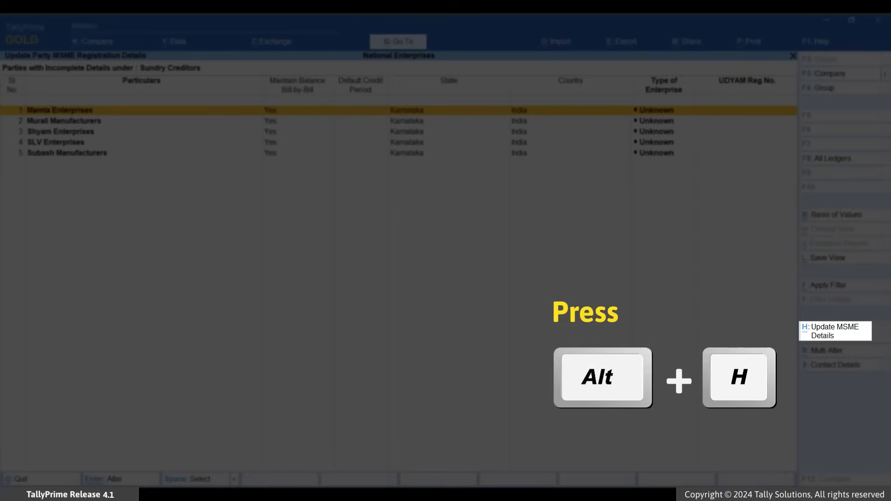
Mark Mamta Enterprises as Micro, enter its UDYAM registration number, set effective date 1-7-24, and save.
{"action": "key", "text": "alt+h"}
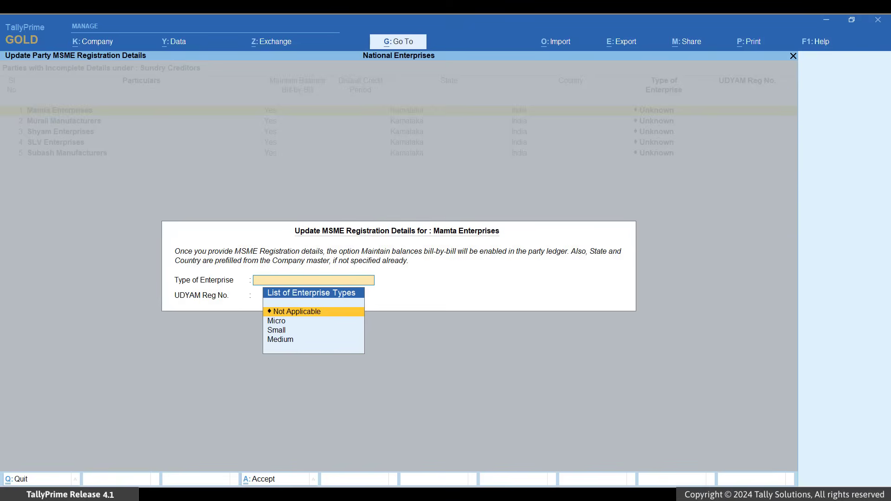
{"action": "key", "text": "Down"}
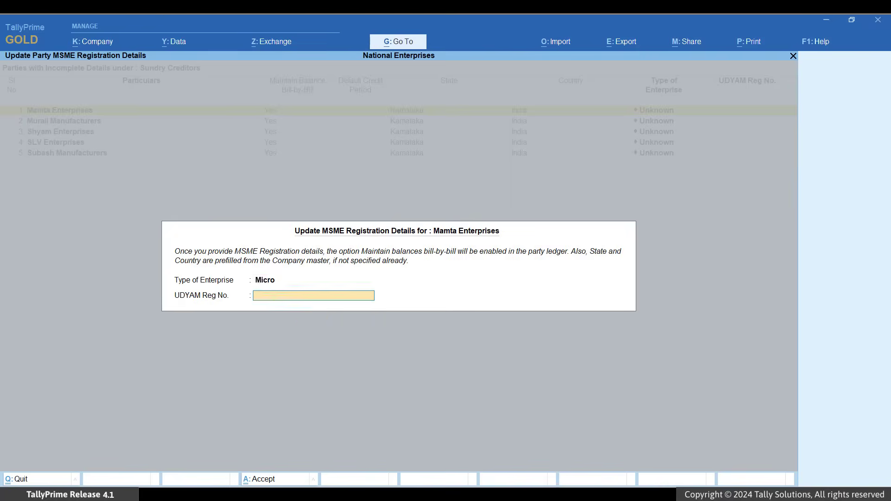
{"action": "key", "text": "Return"}
{"action": "type", "text": "UDYAM-KA-01-4567890"}
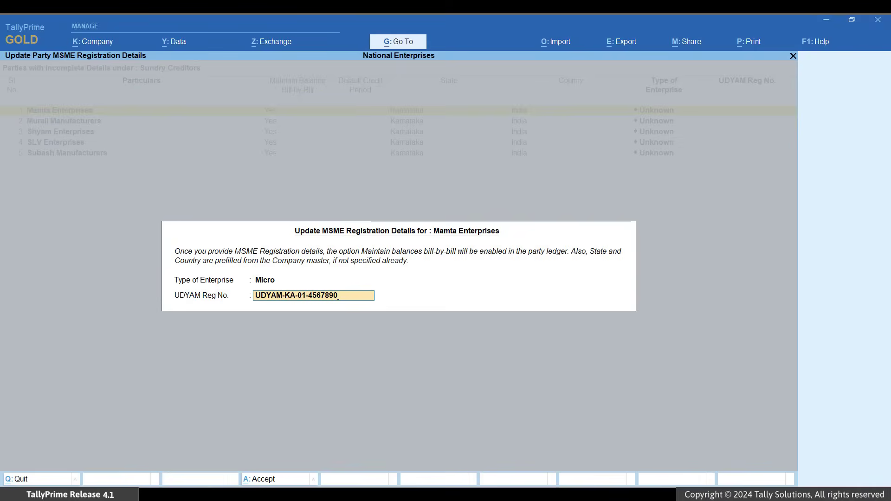
{"action": "key", "text": "Return"}
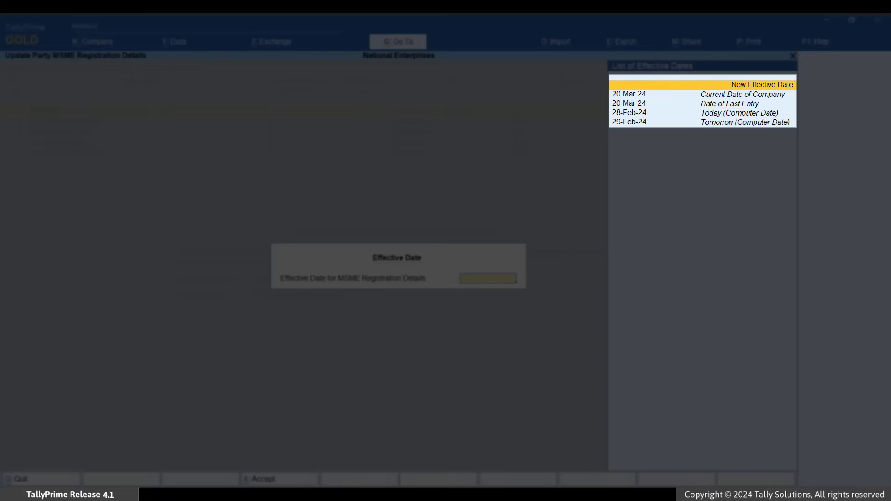
{"action": "key", "text": "Return"}
{"action": "type", "text": "1-"}
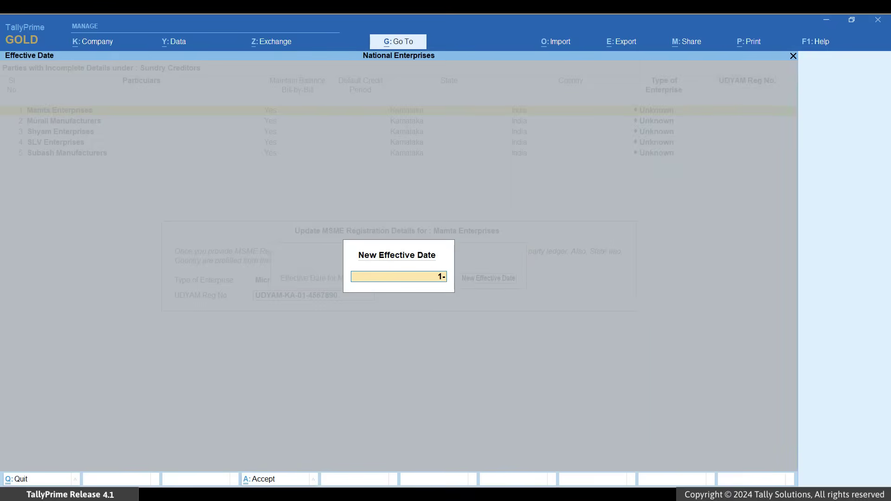
{"action": "type", "text": "7-24"}
{"action": "key", "text": "Return"}
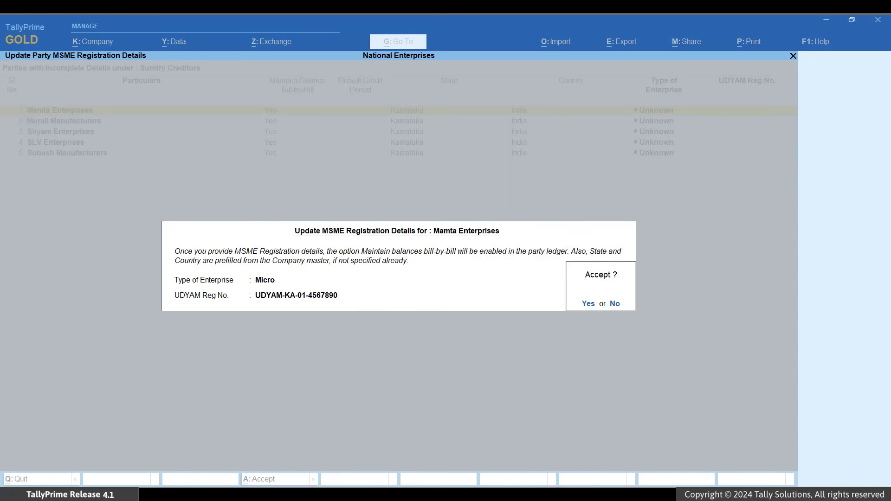
{"action": "key", "text": "Return"}
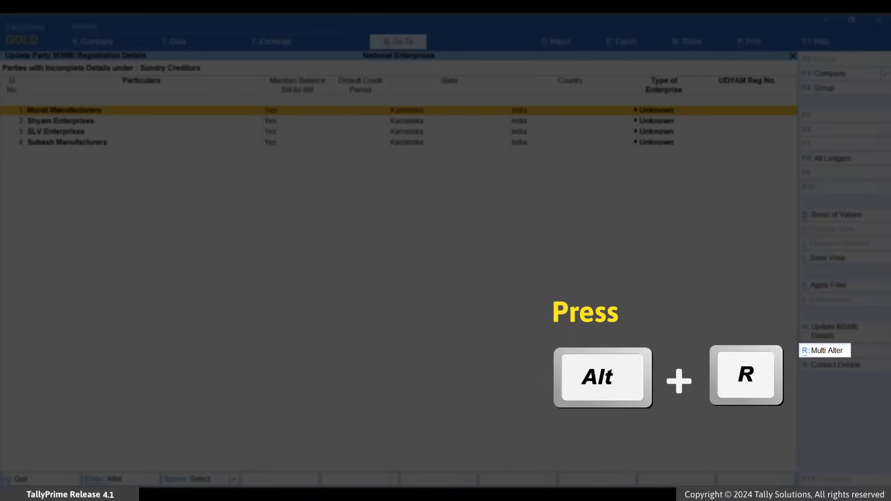
In Multi Alter, give Murali Manufacturers 45 credit days, Small type, its UDYAM number, effective 1-6-23.
{"action": "key", "text": "alt+r"}
{"action": "type", "text": "45"}
{"action": "key", "text": "Return"}
{"action": "key", "text": "Return"}
{"action": "key", "text": "Down"}
{"action": "key", "text": "Down"}
{"action": "key", "text": "Down"}
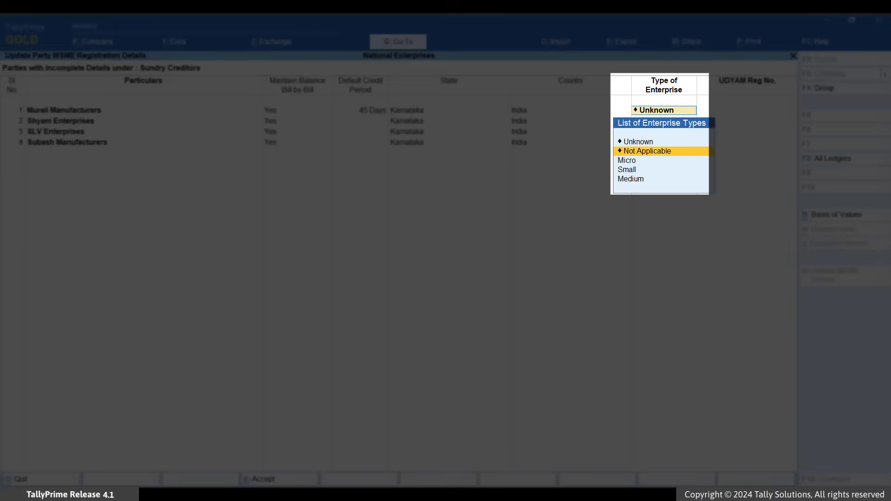
{"action": "key", "text": "Return"}
{"action": "type", "text": "UDYAM-"}
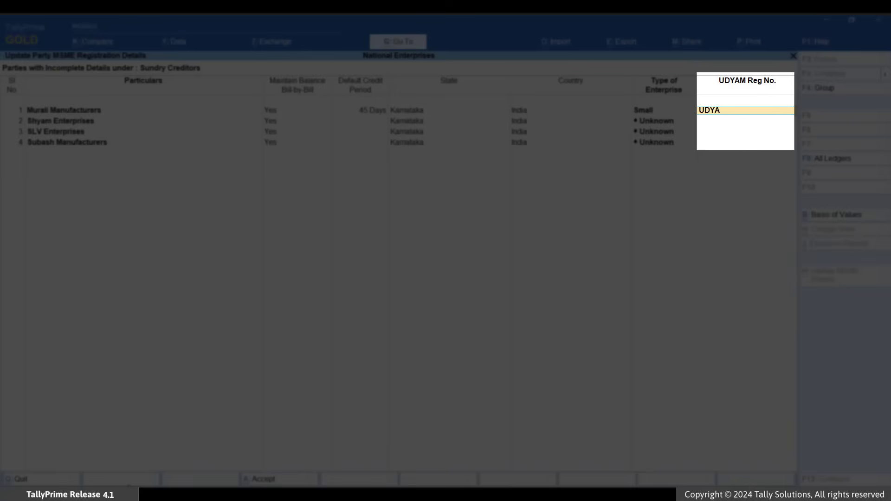
{"action": "type", "text": "KA-01-7766554"}
{"action": "key", "text": "ctrl+a"}
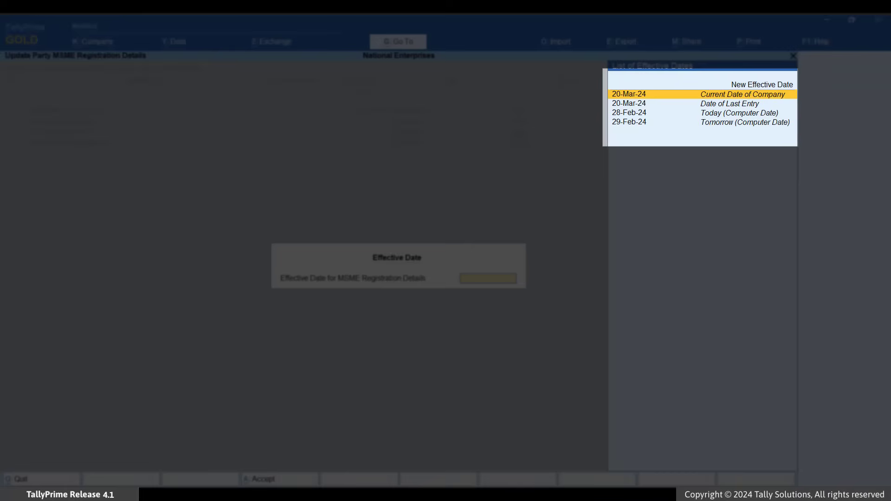
{"action": "left_click", "coordinate": [763, 85]}
{"action": "key", "text": "Return"}
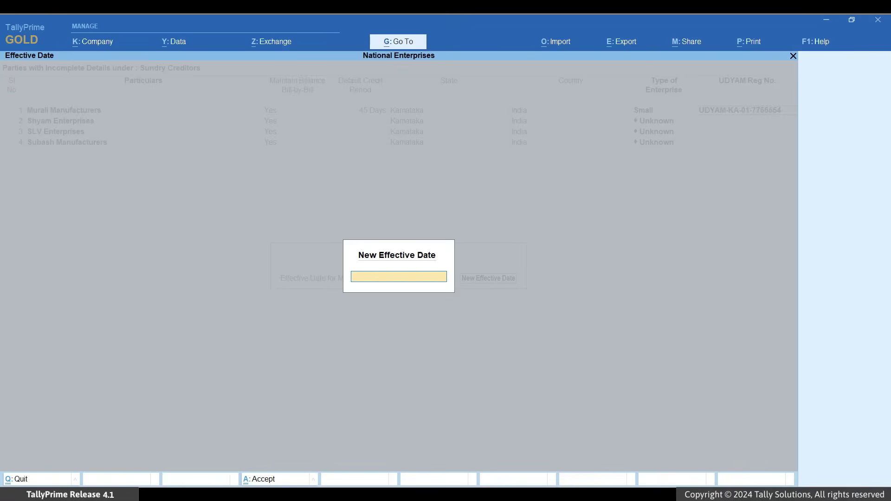
{"action": "type", "text": "1-6-23"}
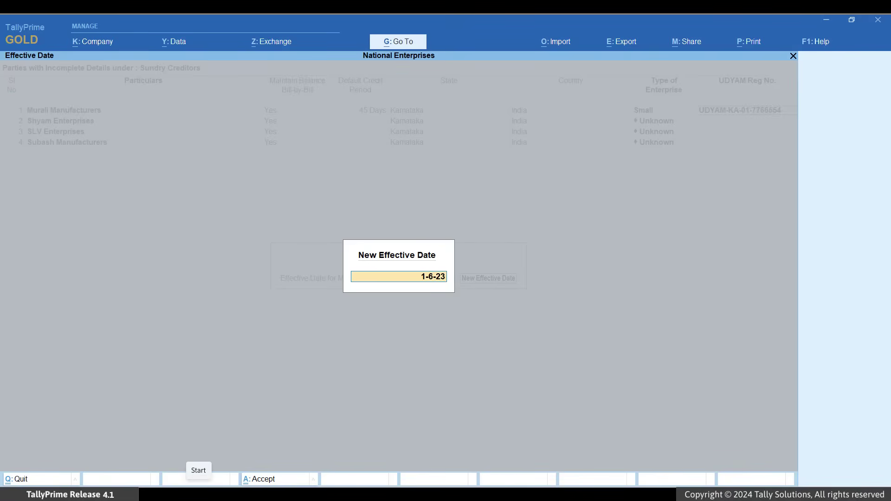
{"action": "key", "text": "Return"}
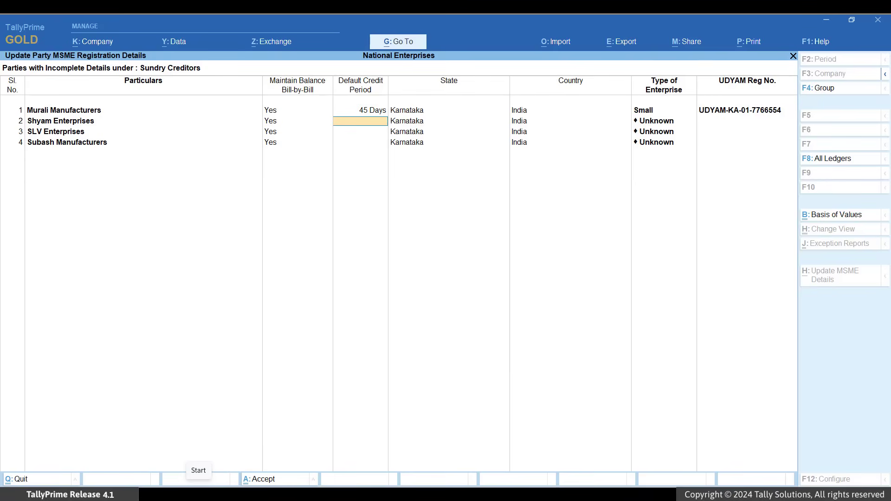
Give Shyam Enterprises 30 credit days, Micro type, its UDYAM number, effective 01-5-24, and save both.
{"action": "type", "text": "30"}
{"action": "key", "text": "Return"}
{"action": "key", "text": "Down"}
{"action": "key", "text": "Down"}
{"action": "key", "text": "Return"}
{"action": "type", "text": "UDYAM-KA-00"}
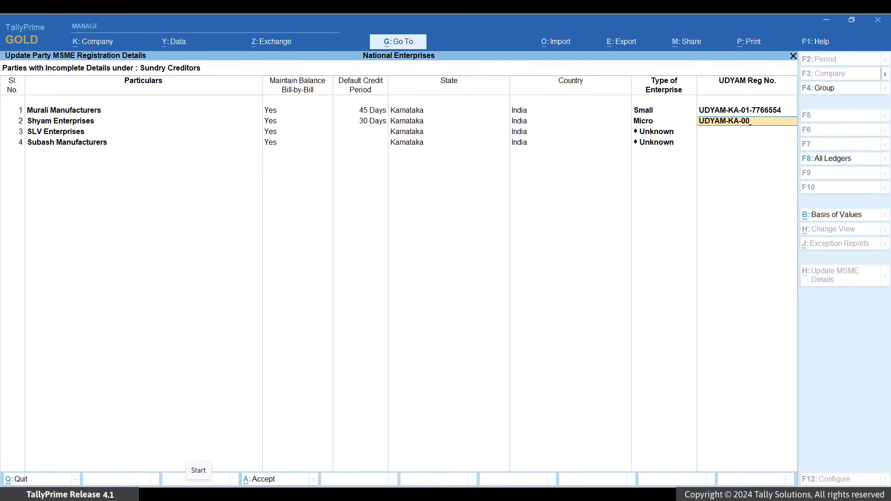
{"action": "type", "text": "-0987654"}
{"action": "key", "text": "Return"}
{"action": "key", "text": "Up"}
{"action": "key", "text": "Return"}
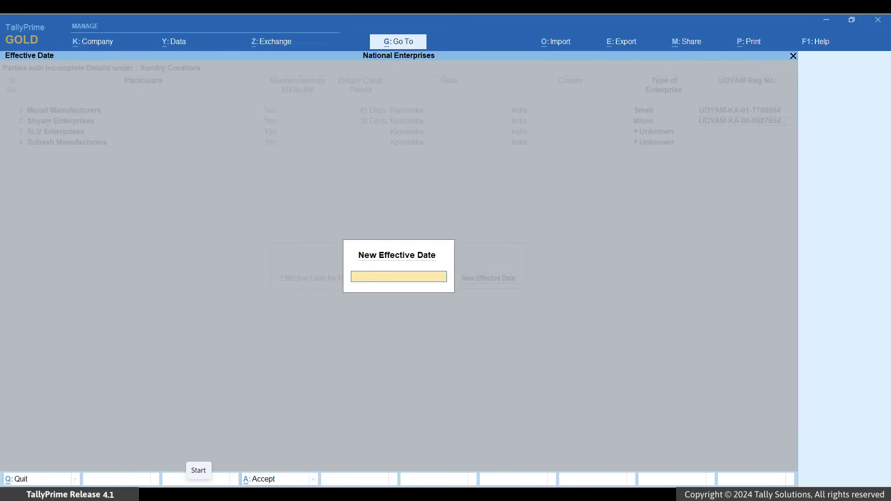
{"action": "type", "text": "01-5-24"}
{"action": "key", "text": "Return"}
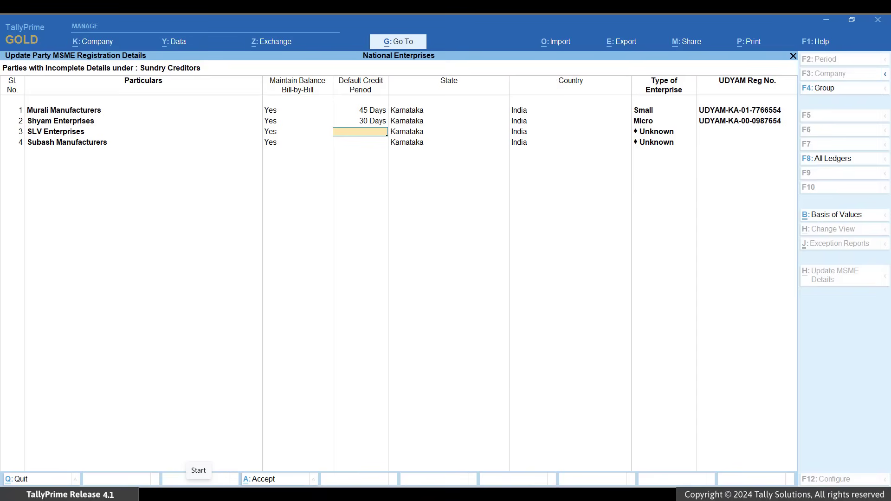
{"action": "key", "text": "ctrl+a"}
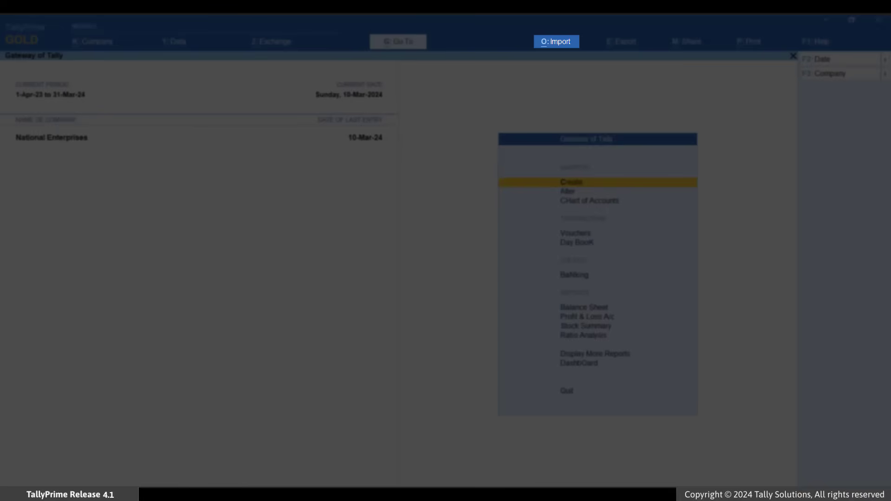
Start a Masters import with the file path set to the F:\Import folder.
{"action": "key", "text": "alt+o"}
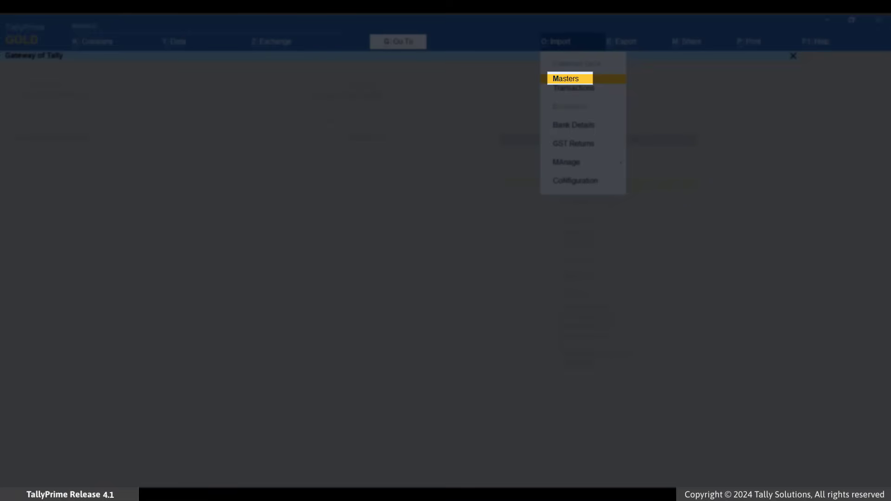
{"action": "key", "text": "m"}
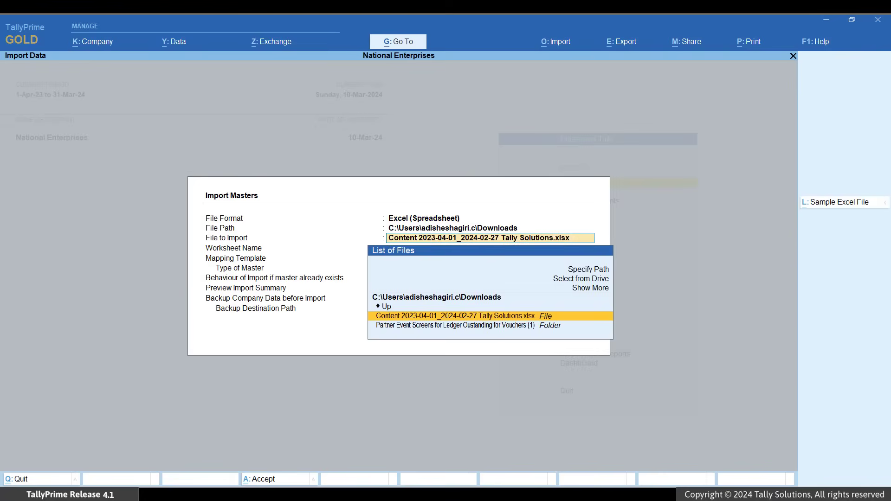
{"action": "key", "text": "Up"}
{"action": "key", "text": "Up"}
{"action": "key", "text": "Return"}
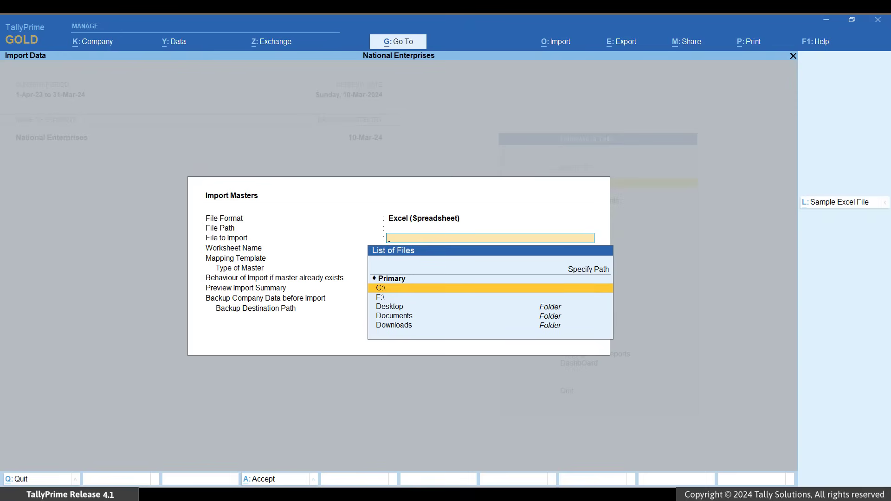
{"action": "key", "text": "Down"}
{"action": "key", "text": "Return"}
{"action": "key", "text": "Down"}
{"action": "key", "text": "Return"}
{"action": "key", "text": "Return"}
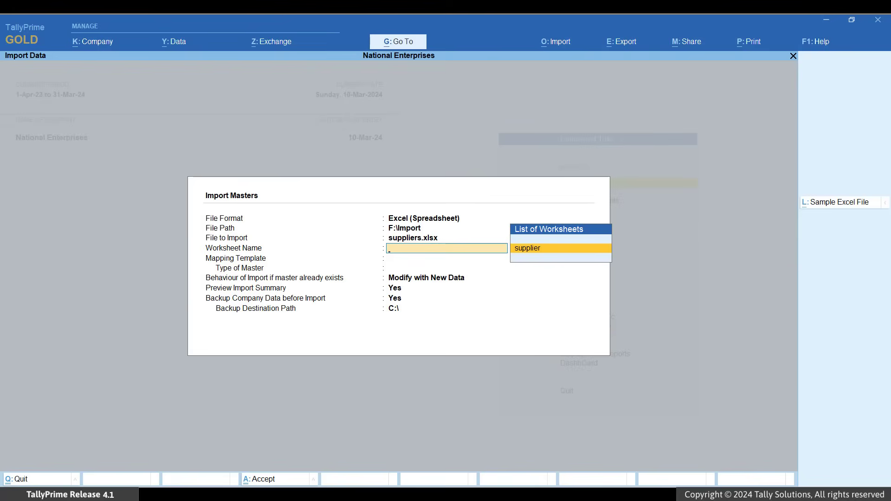
Pick suppliers.xlsx's supplier worksheet and begin creating a new mapping template.
{"action": "key", "text": "Return"}
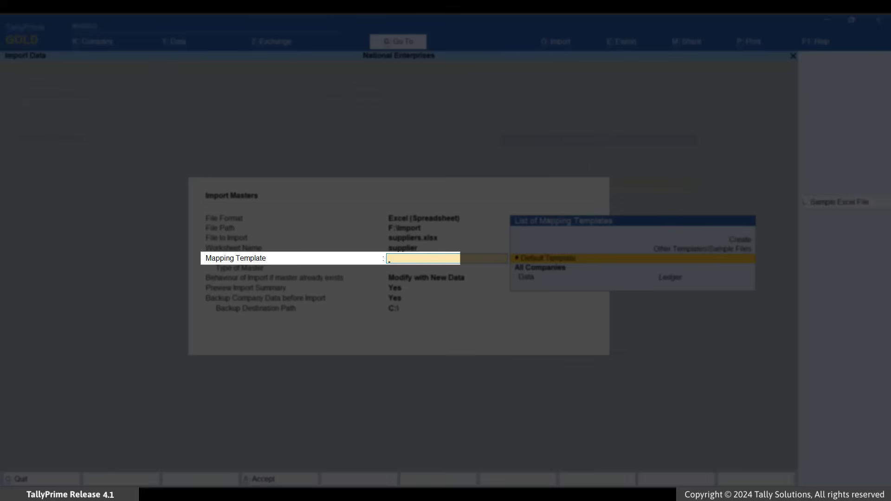
{"action": "key", "text": "Up"}
{"action": "key", "text": "Up"}
{"action": "key", "text": "Return"}
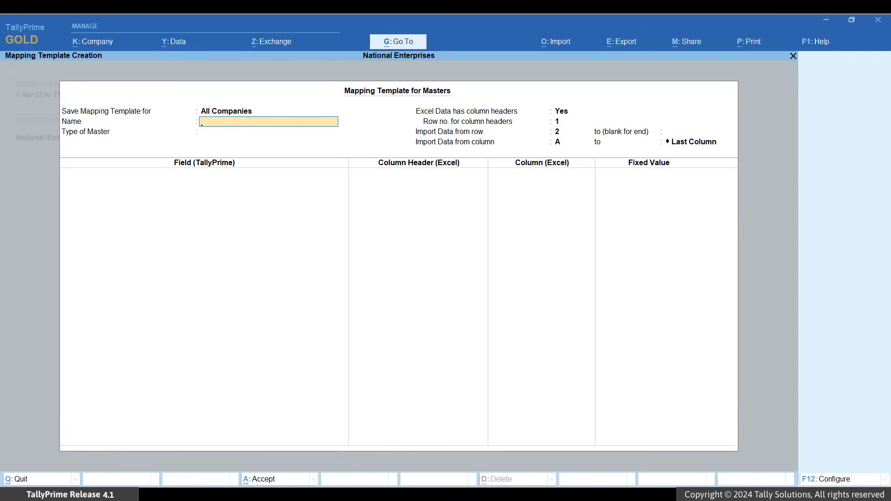
Name the template 'MSME Suppliers' with Ledger as the type of master.
{"action": "type", "text": "MSME Suppliers"}
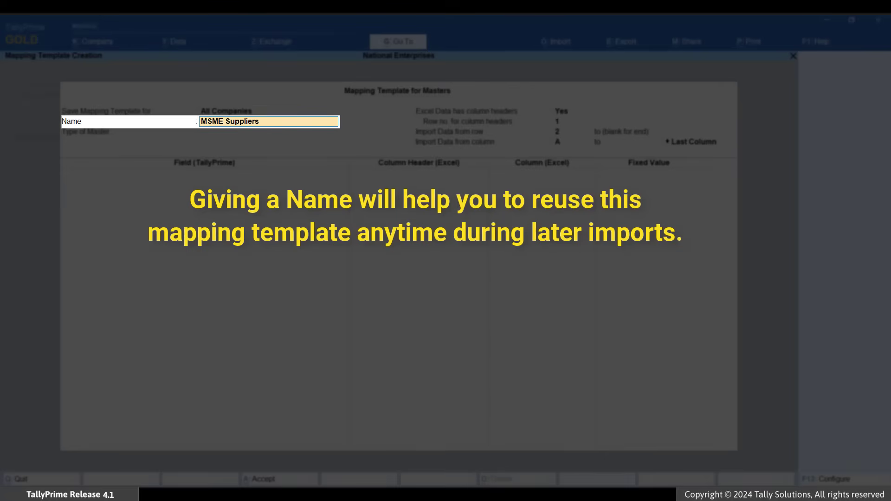
{"action": "key", "text": "Return"}
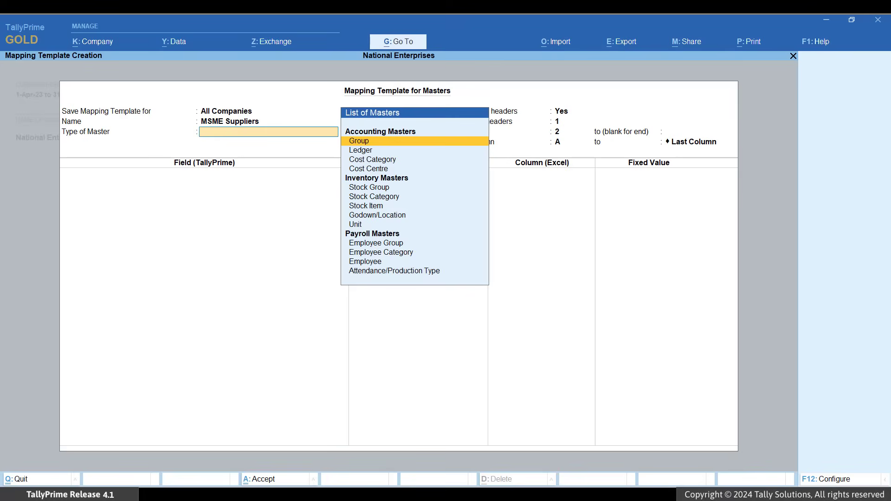
{"action": "key", "text": "Down"}
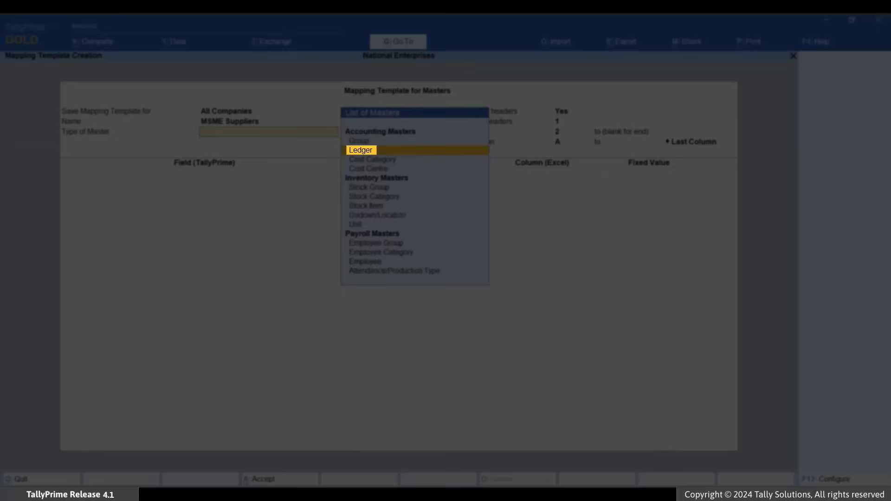
{"action": "key", "text": "Return"}
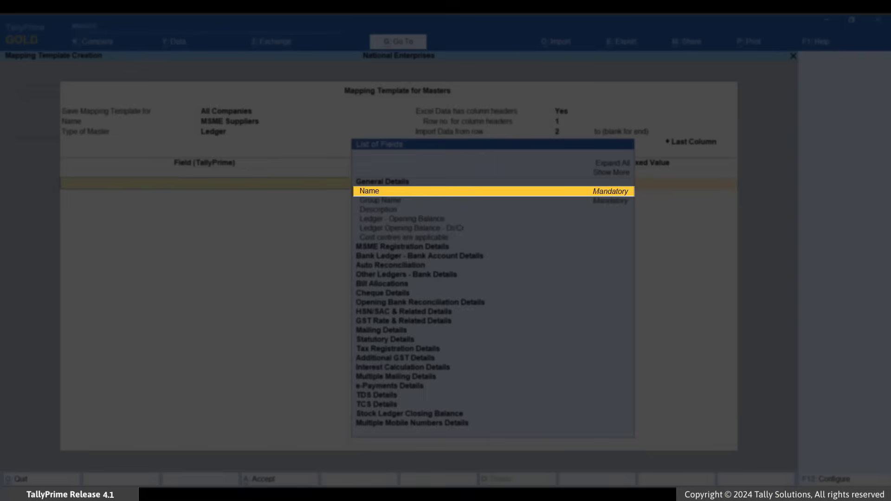
Map Name to Supplier Name, Group Name to Group, and Country to Country.
{"action": "key", "text": "Return"}
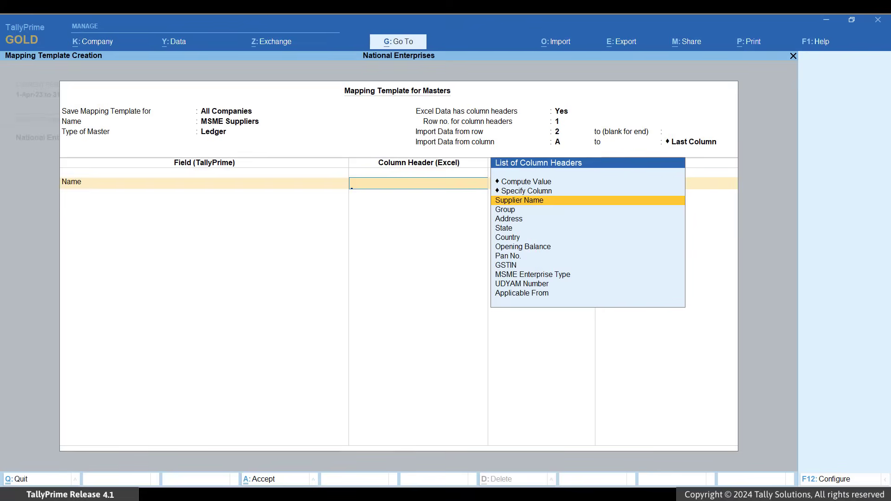
{"action": "key", "text": "Return"}
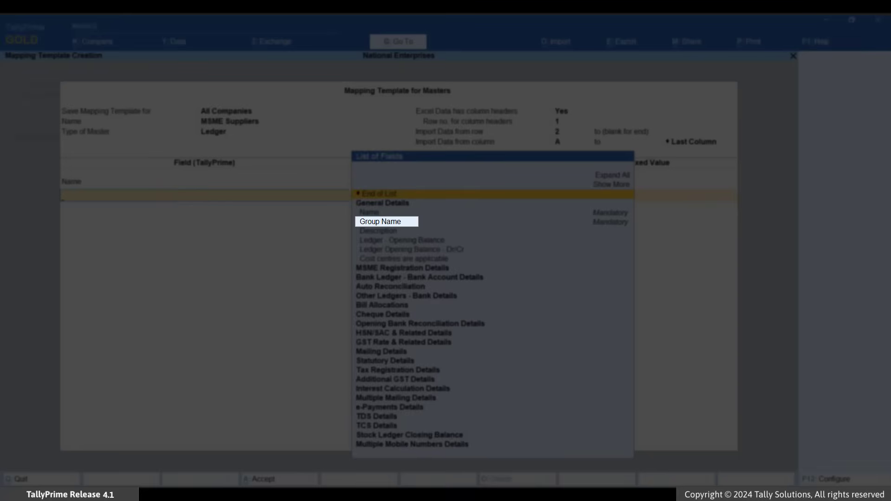
{"action": "key", "text": "Down"}
{"action": "key", "text": "Down"}
{"action": "key", "text": "Down"}
{"action": "key", "text": "Return"}
{"action": "key", "text": "Down"}
{"action": "key", "text": "Return"}
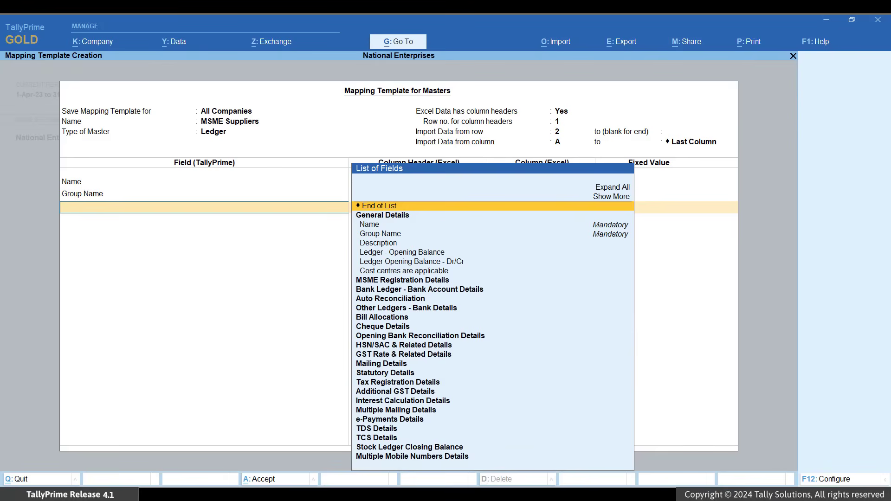
{"action": "key", "text": "Down"}
{"action": "left_click", "coordinate": [382, 364]}
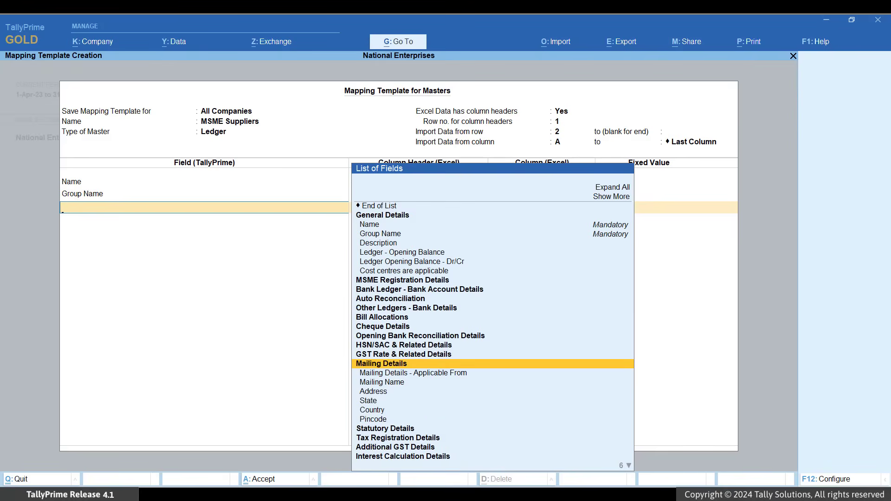
{"action": "key", "text": "Down"}
{"action": "key", "text": "Down"}
{"action": "key", "text": "Down"}
{"action": "key", "text": "Down"}
{"action": "key", "text": "Down"}
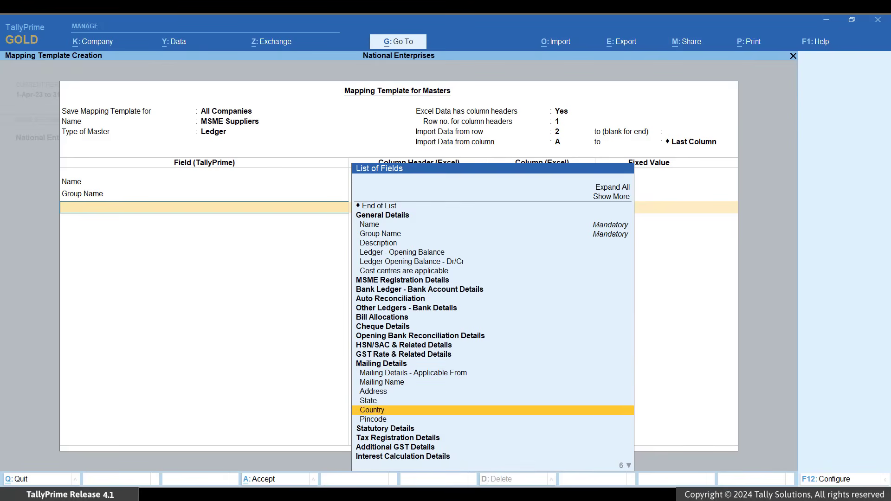
{"action": "key", "text": "Return"}
{"action": "key", "text": "Down"}
{"action": "key", "text": "Down"}
{"action": "key", "text": "Down"}
{"action": "key", "text": "Down"}
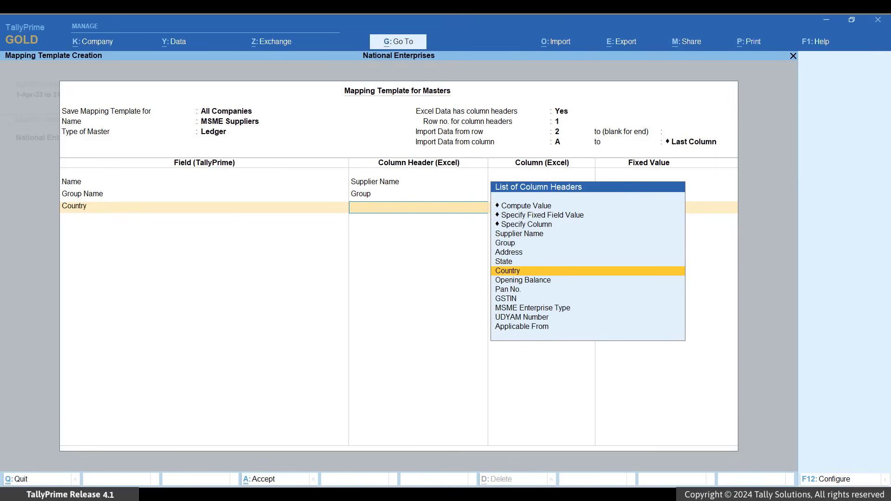
{"action": "key", "text": "Return"}
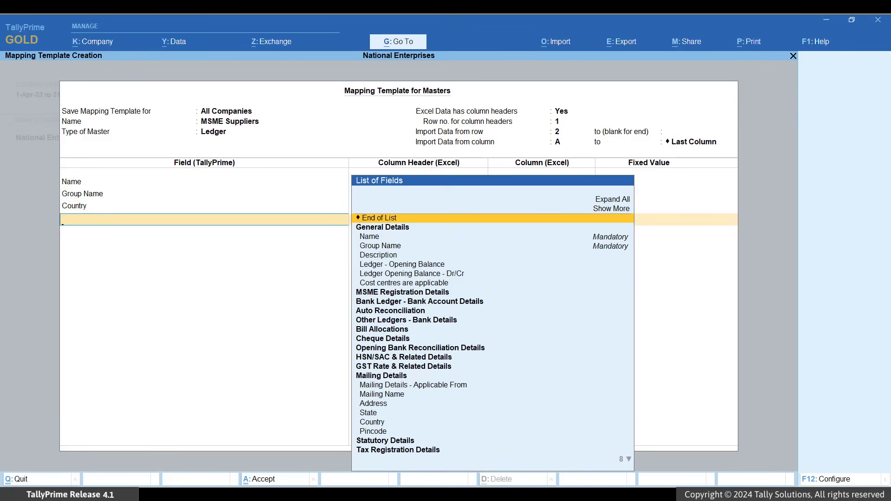
Map Type of Enterprise to MSME Enterprise Type and UDYAM Registration Number to UDYAM Number.
{"action": "key", "text": "Down"}
{"action": "key", "text": "Down"}
{"action": "key", "text": "Down"}
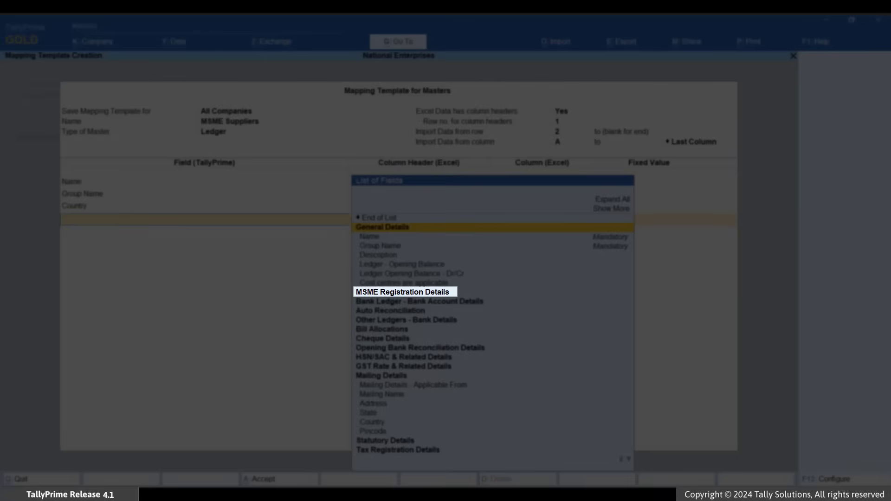
{"action": "key", "text": "Down"}
{"action": "key", "text": "Down"}
{"action": "key", "text": "Down"}
{"action": "key", "text": "Down"}
{"action": "key", "text": "Down"}
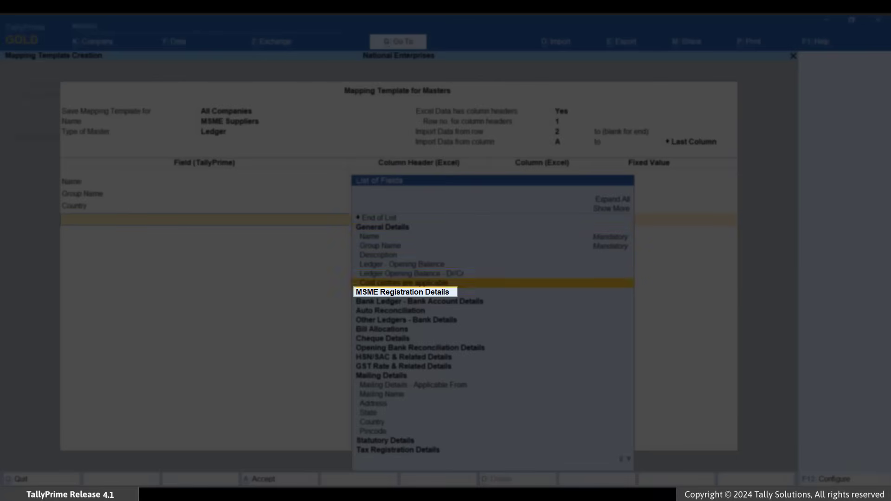
{"action": "key", "text": "Return"}
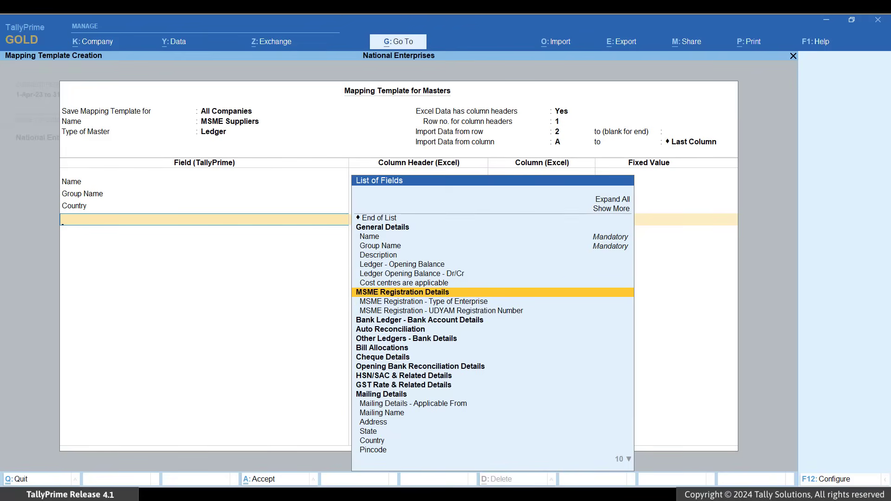
{"action": "key", "text": "Down"}
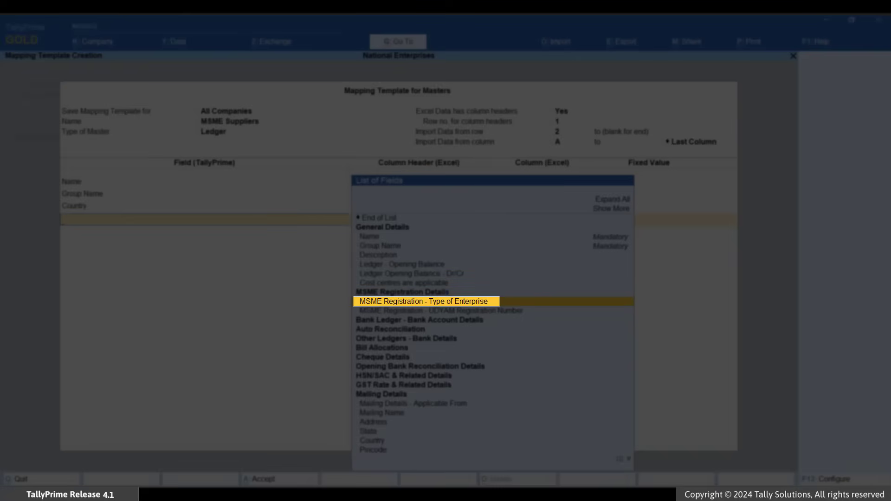
{"action": "key", "text": "Return"}
{"action": "key", "text": "Down"}
{"action": "key", "text": "Down"}
{"action": "key", "text": "Down"}
{"action": "key", "text": "Down"}
{"action": "key", "text": "Down"}
{"action": "key", "text": "Down"}
{"action": "key", "text": "Down"}
{"action": "key", "text": "Down"}
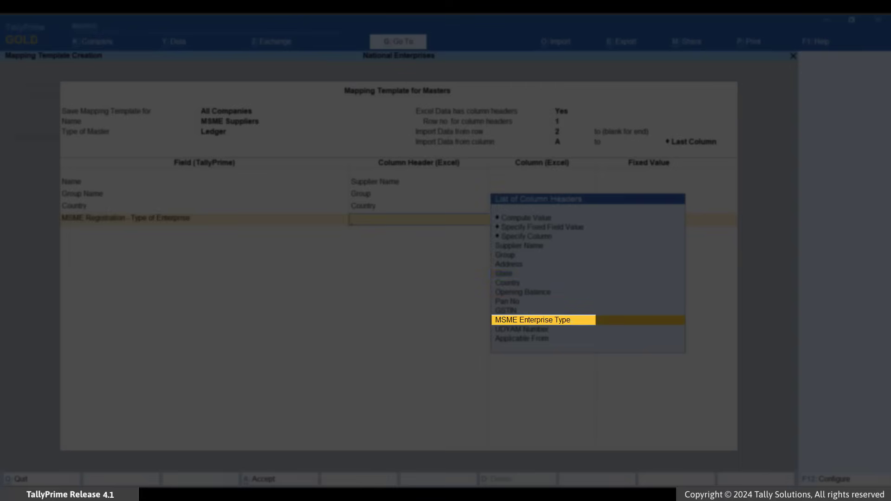
{"action": "key", "text": "Return"}
{"action": "key", "text": "Down"}
{"action": "key", "text": "Down"}
{"action": "key", "text": "Down"}
{"action": "key", "text": "Down"}
{"action": "key", "text": "Down"}
{"action": "key", "text": "Down"}
{"action": "key", "text": "Down"}
{"action": "key", "text": "Down"}
{"action": "key", "text": "Down"}
{"action": "key", "text": "Down"}
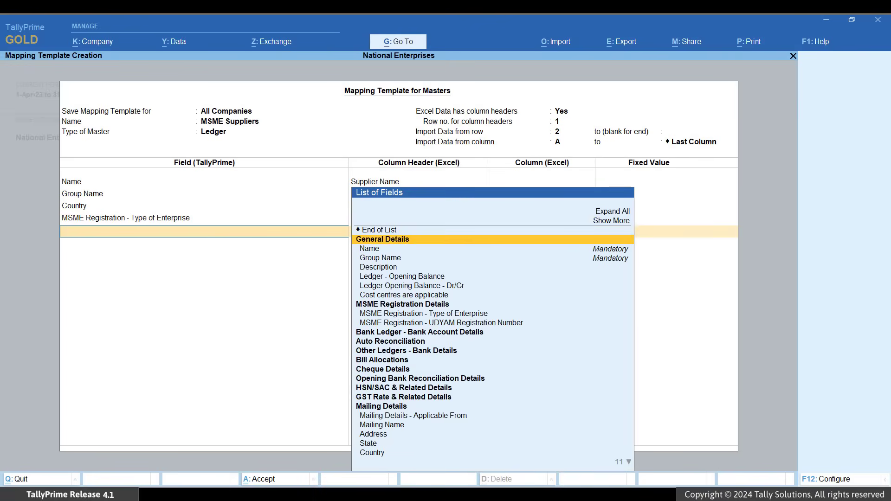
{"action": "key", "text": "Return"}
{"action": "key", "text": "Down"}
{"action": "key", "text": "Down"}
{"action": "key", "text": "Down"}
{"action": "key", "text": "Down"}
{"action": "key", "text": "Down"}
{"action": "key", "text": "Down"}
{"action": "key", "text": "Down"}
{"action": "key", "text": "Down"}
{"action": "key", "text": "Down"}
{"action": "key", "text": "Return"}
Map MSME Applicable From to its Excel column, end the field list, and save the template.
{"action": "key", "text": "alt+h"}
{"action": "key", "text": "Down"}
{"action": "key", "text": "Down"}
{"action": "key", "text": "Down"}
{"action": "key", "text": "Down"}
{"action": "key", "text": "Down"}
{"action": "key", "text": "Down"}
{"action": "key", "text": "Down"}
{"action": "key", "text": "Down"}
{"action": "key", "text": "Down"}
{"action": "key", "text": "Down"}
{"action": "key", "text": "Down"}
{"action": "key", "text": "Down"}
{"action": "key", "text": "Down"}
{"action": "key", "text": "Down"}
{"action": "key", "text": "Down"}
{"action": "key", "text": "Down"}
{"action": "key", "text": "Down"}
{"action": "key", "text": "Down"}
{"action": "key", "text": "Down"}
{"action": "key", "text": "Down"}
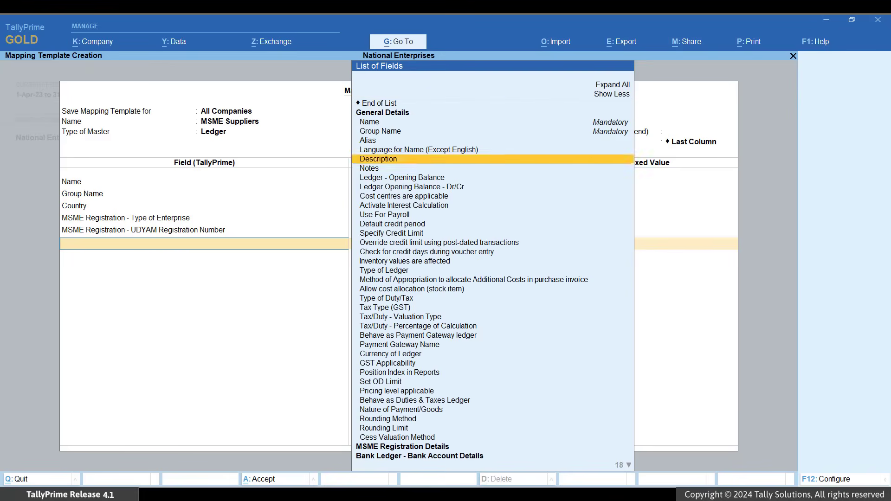
{"action": "key", "text": "Down"}
{"action": "key", "text": "Return"}
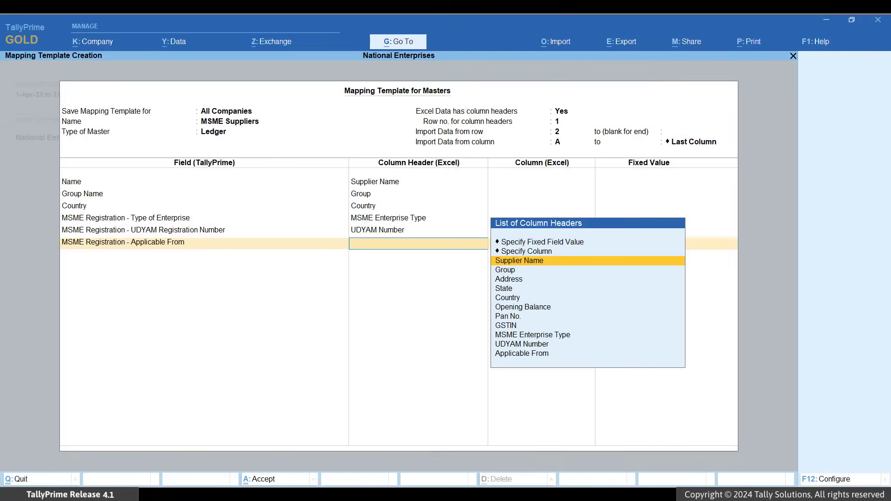
{"action": "key", "text": "Down"}
{"action": "key", "text": "Down"}
{"action": "key", "text": "Down"}
{"action": "key", "text": "Down"}
{"action": "key", "text": "Down"}
{"action": "key", "text": "Down"}
{"action": "key", "text": "Down"}
{"action": "key", "text": "Down"}
{"action": "key", "text": "Down"}
{"action": "key", "text": "Down"}
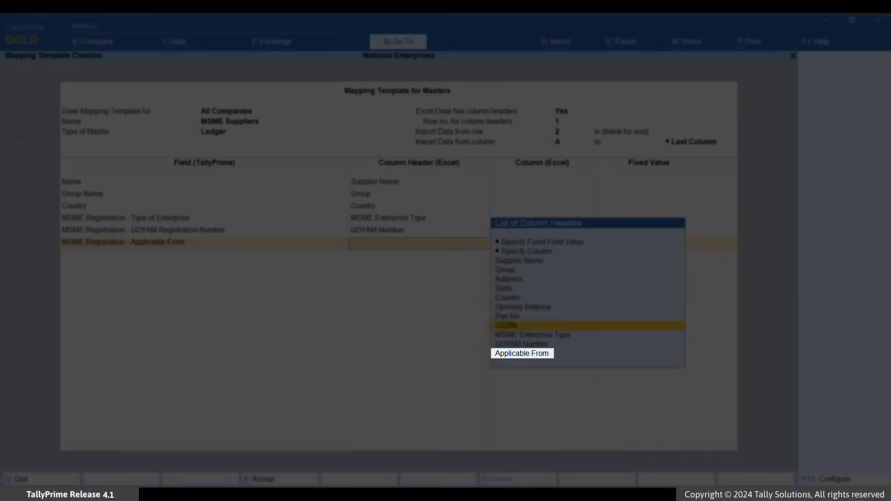
{"action": "key", "text": "Return"}
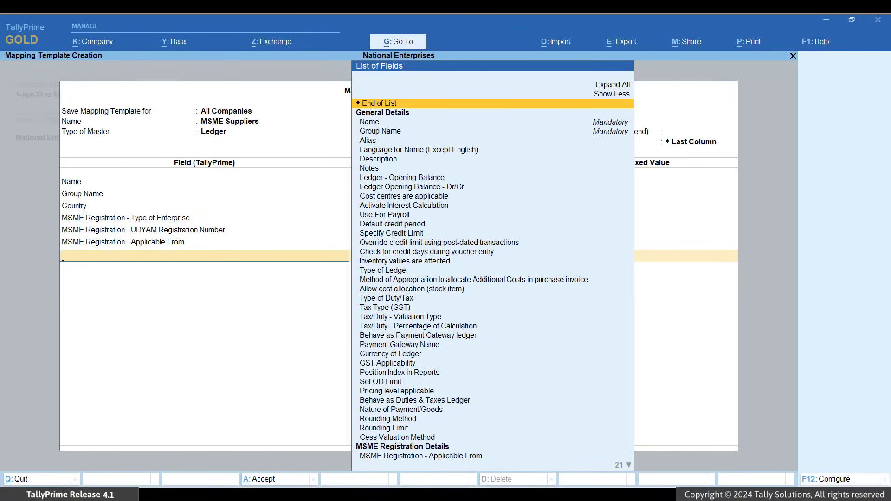
{"action": "key", "text": "Return"}
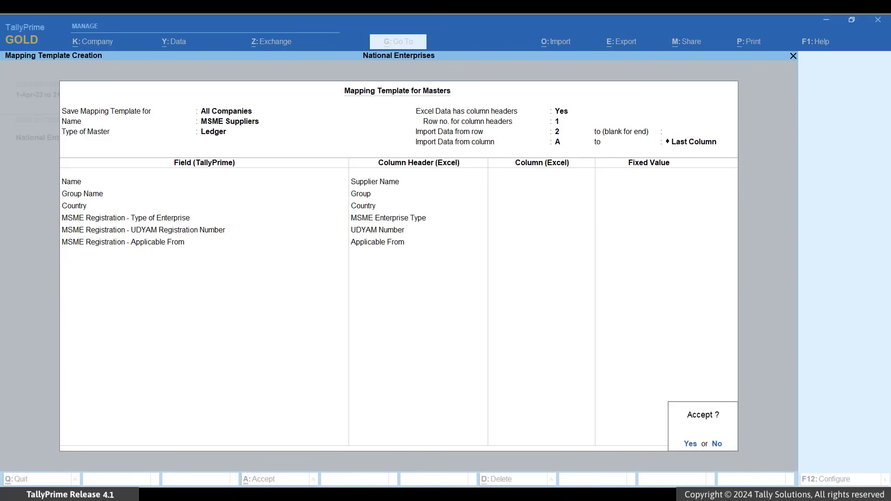
{"action": "key", "text": "Return"}
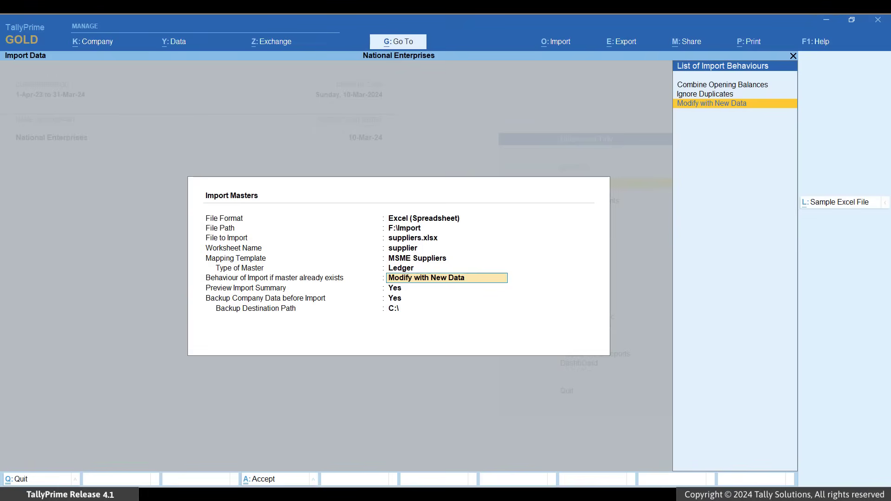
Keep Modify with New Data, accept the import form, and import the 23 supplier ledgers.
{"action": "key", "text": "Return"}
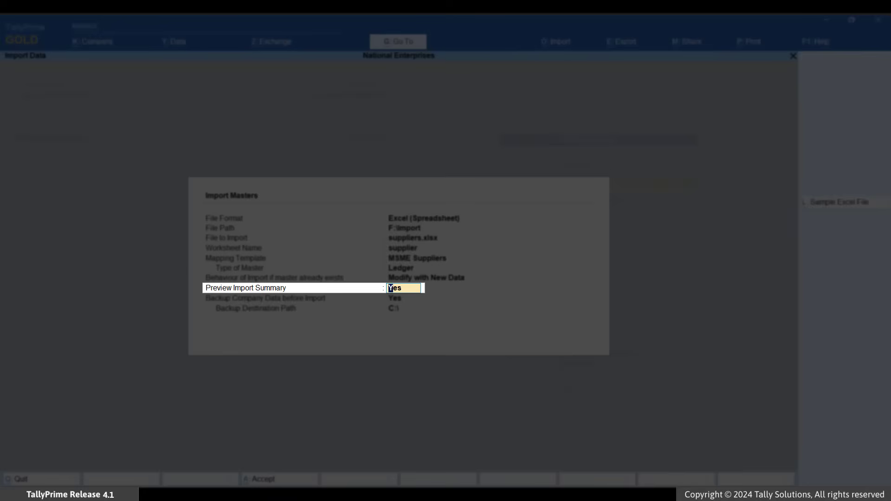
{"action": "key", "text": "Return"}
{"action": "key", "text": "Return"}
{"action": "key", "text": "Return"}
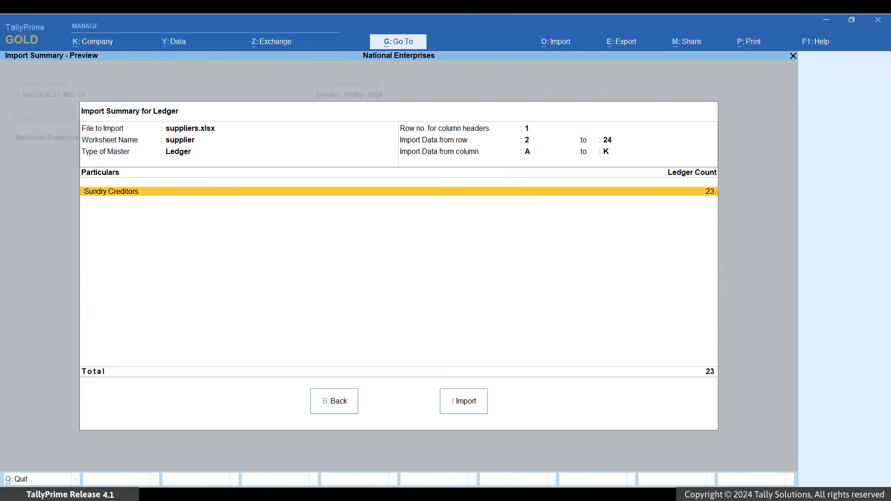
{"action": "key", "text": "i"}
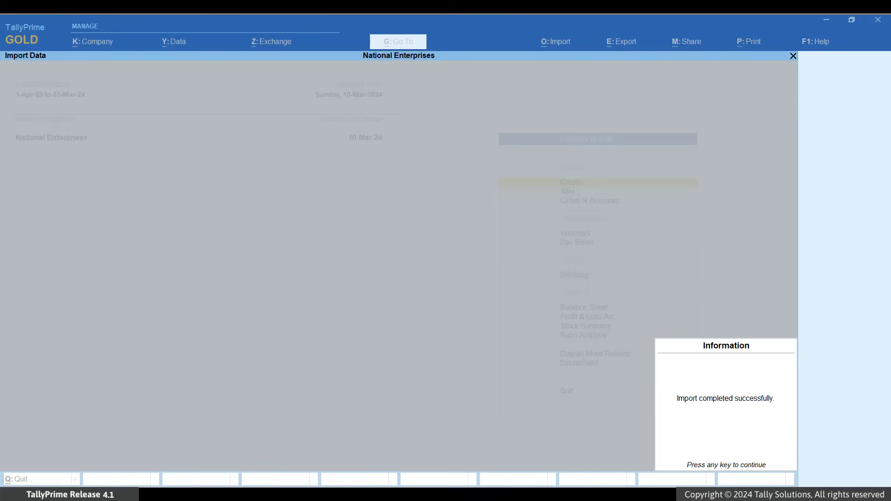
Open the ASM Tools ledger for alteration and set Set/Alter MSME Registration Details to Yes.
{"action": "key", "text": "Return"}
{"action": "key", "text": "Down"}
{"action": "key", "text": "Return"}
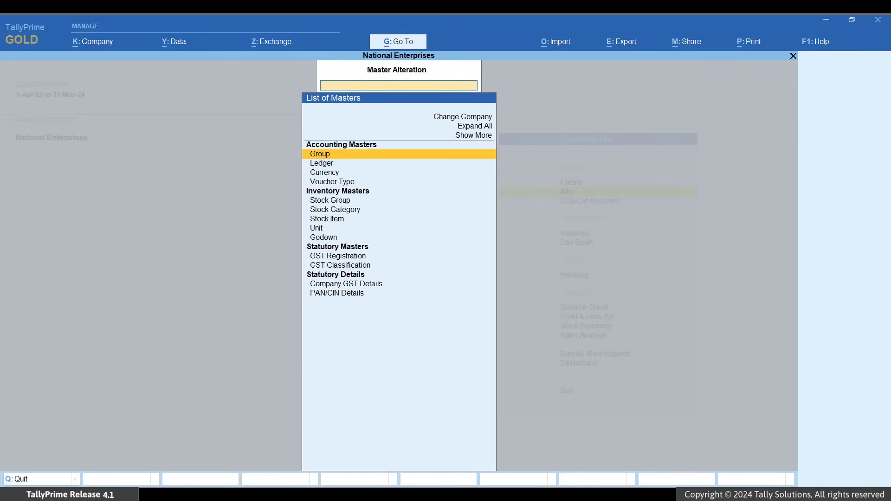
{"action": "key", "text": "Down"}
{"action": "key", "text": "Return"}
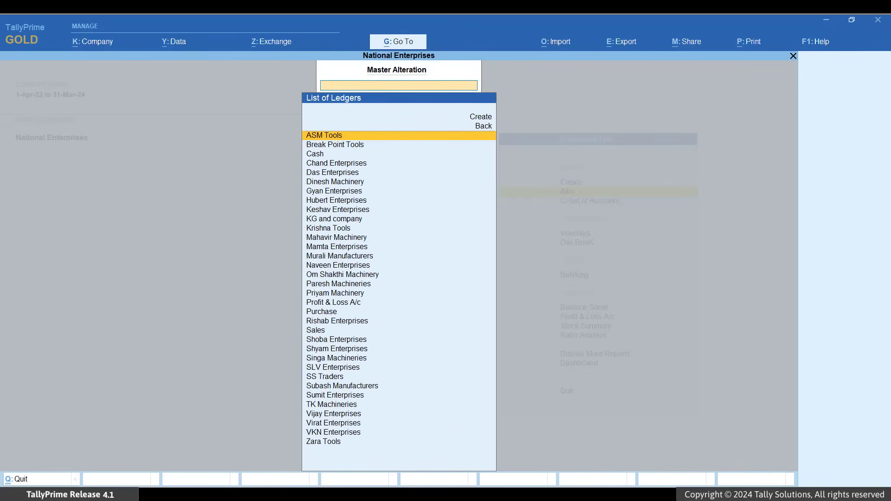
{"action": "key", "text": "Return"}
{"action": "key", "text": "Return"}
{"action": "key", "text": "Return"}
{"action": "key", "text": "Return"}
{"action": "key", "text": "Return"}
{"action": "key", "text": "Return"}
{"action": "key", "text": "Return"}
{"action": "key", "text": "Return"}
{"action": "key", "text": "Return"}
{"action": "key", "text": "Return"}
{"action": "key", "text": "Return"}
{"action": "key", "text": "Return"}
{"action": "key", "text": "Return"}
{"action": "key", "text": "Return"}
{"action": "key", "text": "Return"}
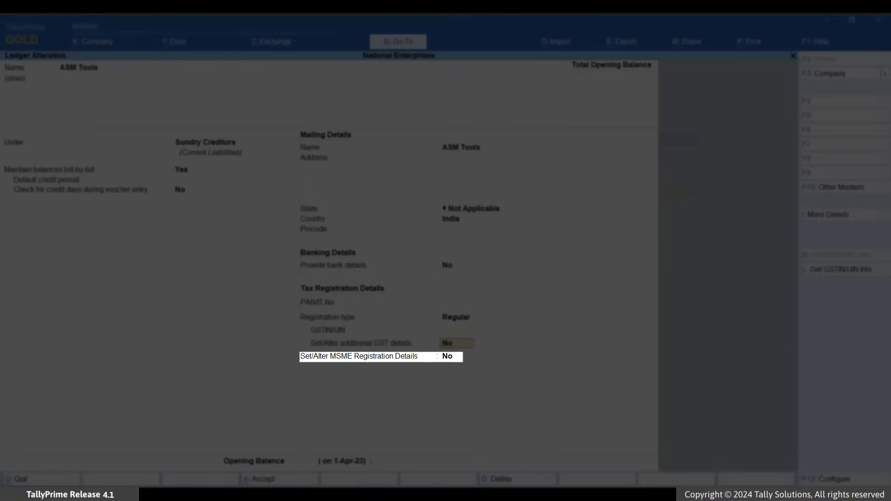
{"action": "key", "text": "Return"}
{"action": "key", "text": "y"}
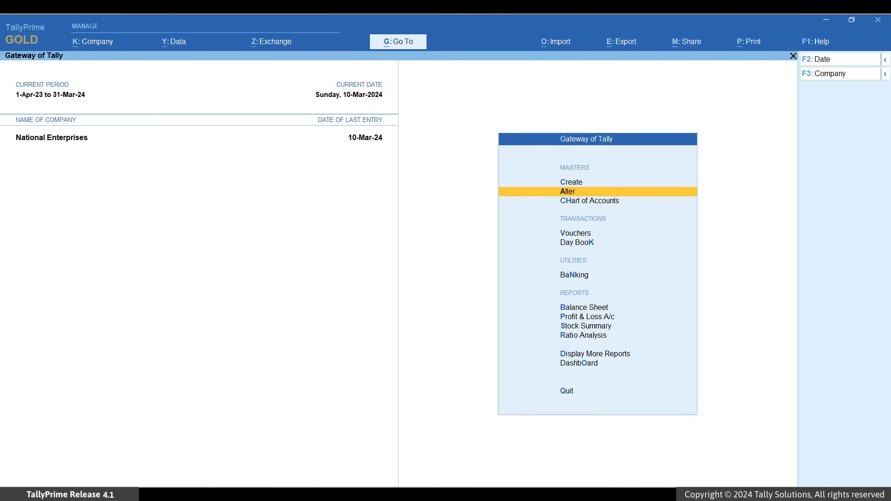
Start a Masters sample Excel file configured for Ledger masters.
{"action": "key", "text": "alt+o"}
{"action": "key", "text": "alt+o"}
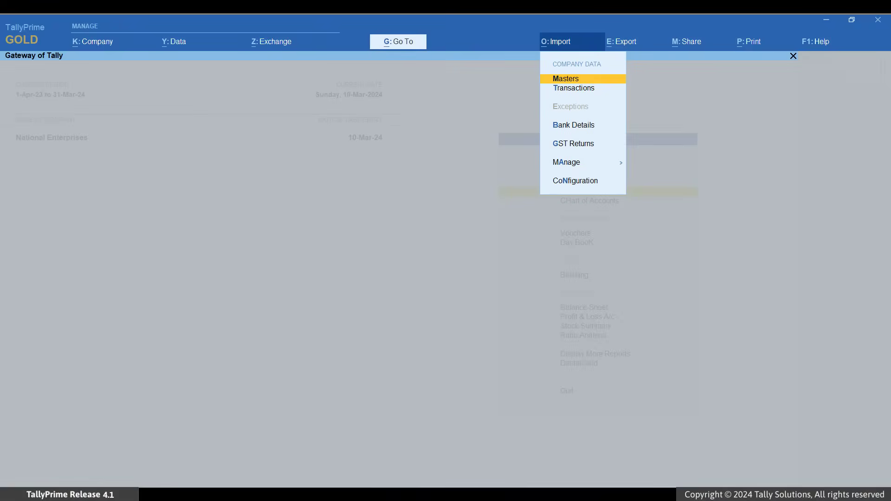
{"action": "key", "text": "Down"}
{"action": "key", "text": "Down"}
{"action": "key", "text": "Down"}
{"action": "key", "text": "Down"}
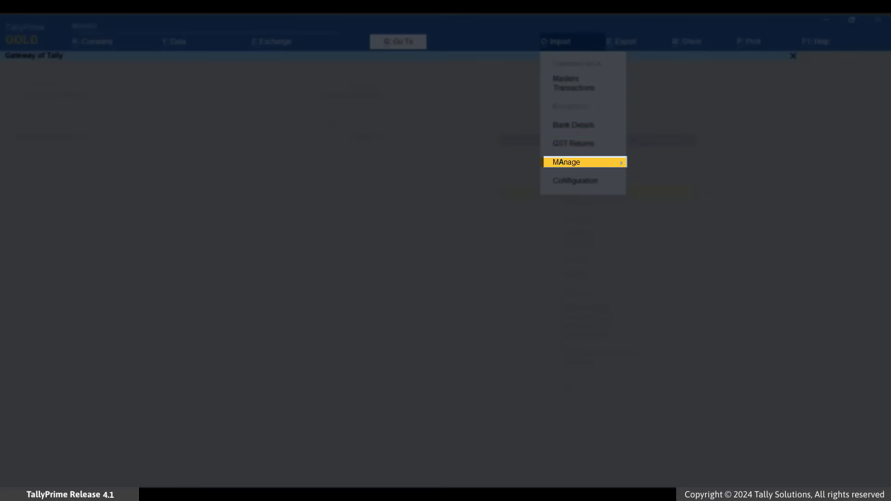
{"action": "key", "text": "Return"}
{"action": "key", "text": "Down"}
{"action": "key", "text": "Return"}
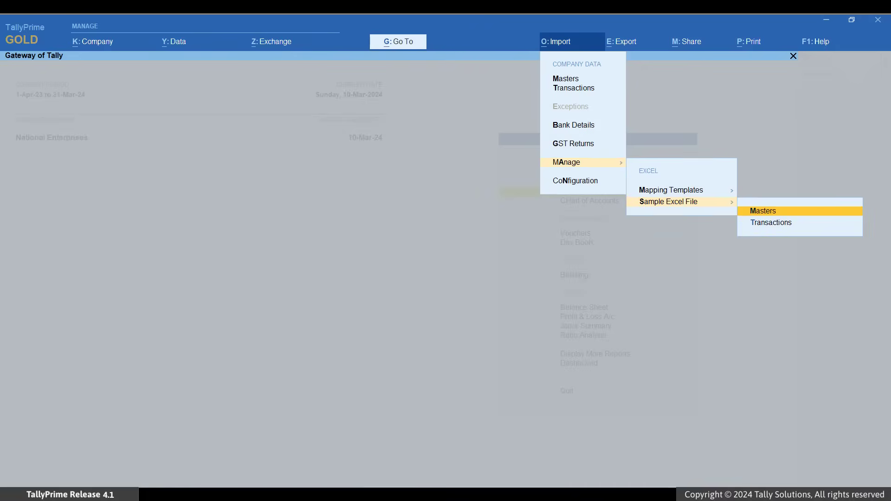
{"action": "key", "text": "Return"}
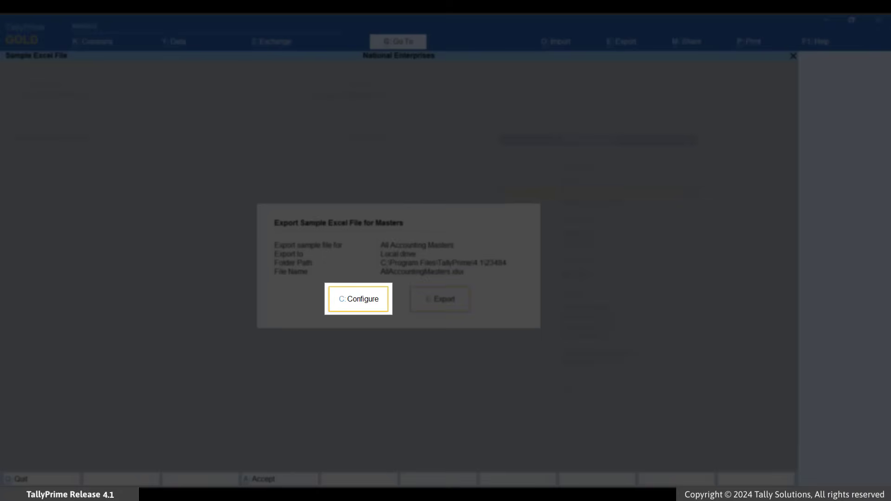
{"action": "key", "text": "c"}
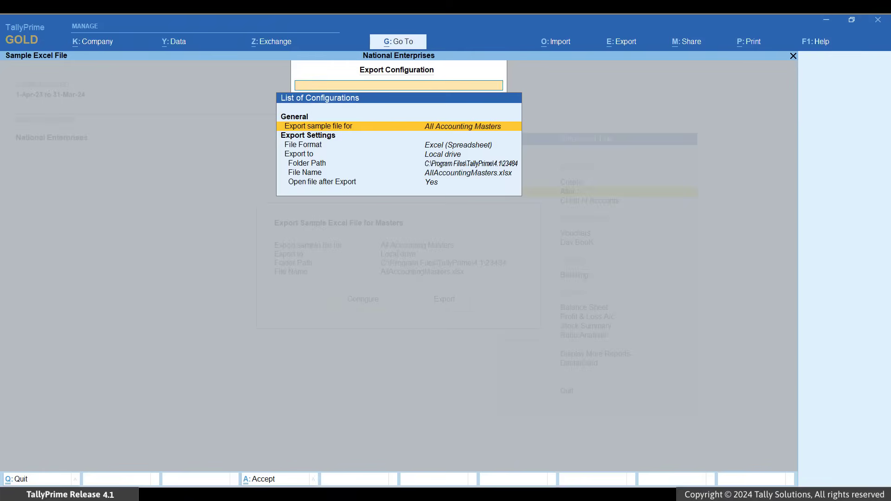
{"action": "key", "text": "Return"}
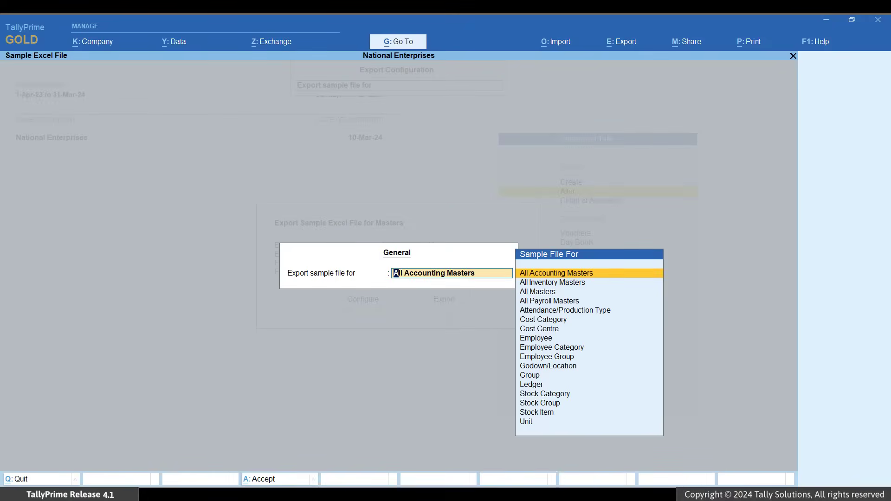
{"action": "key", "text": "Down"}
{"action": "key", "text": "Down"}
{"action": "key", "text": "Down"}
{"action": "key", "text": "Down"}
{"action": "key", "text": "Down"}
{"action": "key", "text": "Down"}
{"action": "key", "text": "Down"}
{"action": "key", "text": "Down"}
{"action": "key", "text": "Down"}
{"action": "key", "text": "Down"}
{"action": "key", "text": "Down"}
{"action": "key", "text": "Down"}
{"action": "key", "text": "Return"}
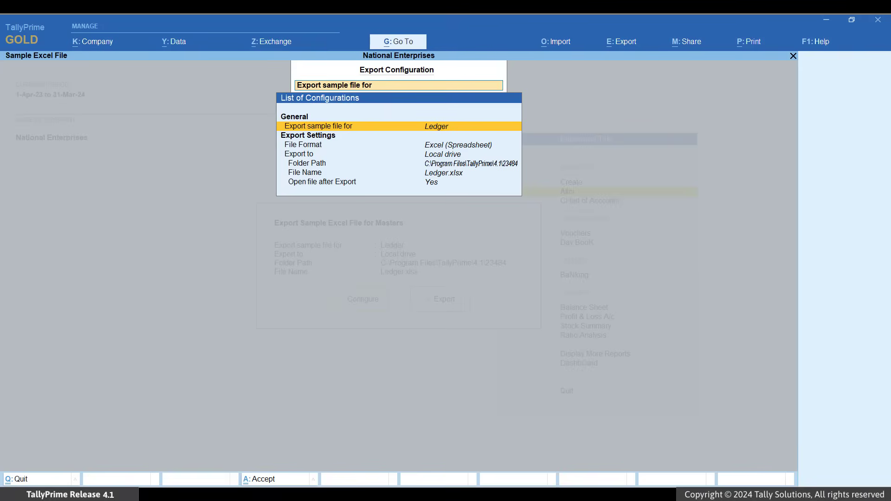
Set the export folder to F:\Import and export the Ledger sample file.
{"action": "key", "text": "Down"}
{"action": "key", "text": "Down"}
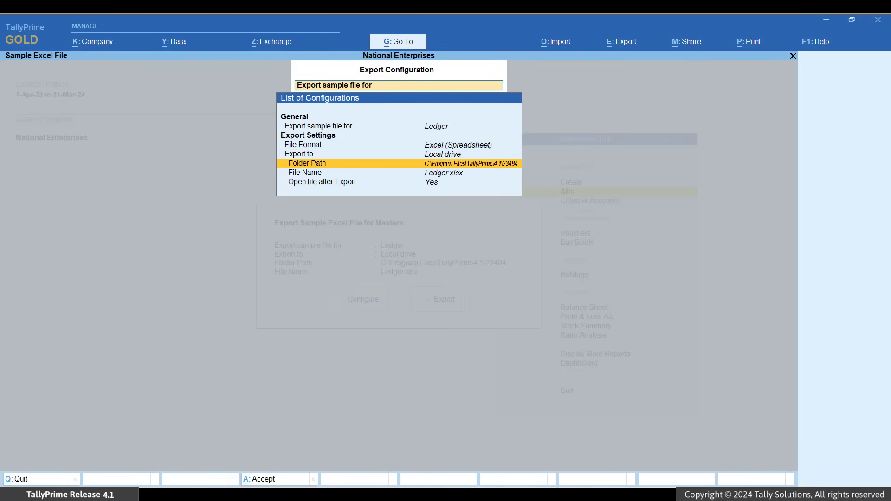
{"action": "key", "text": "Down"}
{"action": "key", "text": "Return"}
{"action": "key", "text": "Up"}
{"action": "key", "text": "Return"}
{"action": "key", "text": "Down"}
{"action": "key", "text": "Return"}
{"action": "key", "text": "Down"}
{"action": "key", "text": "Down"}
{"action": "key", "text": "Down"}
{"action": "key", "text": "Return"}
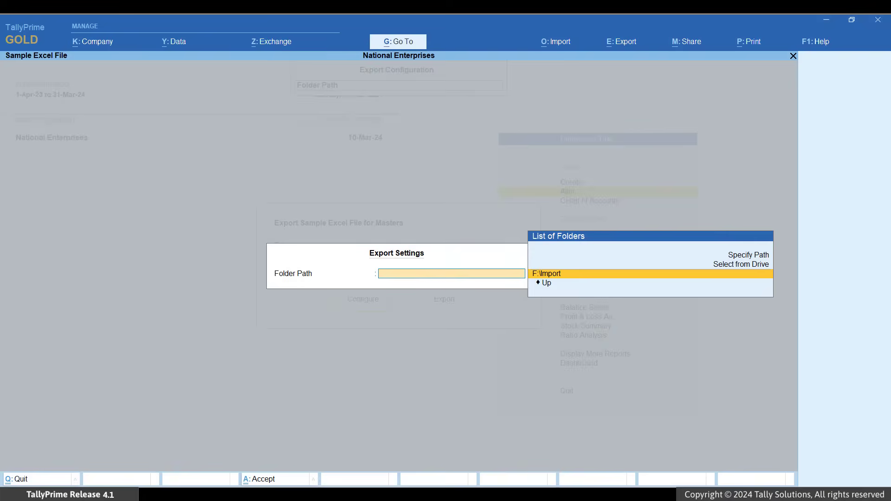
{"action": "key", "text": "Return"}
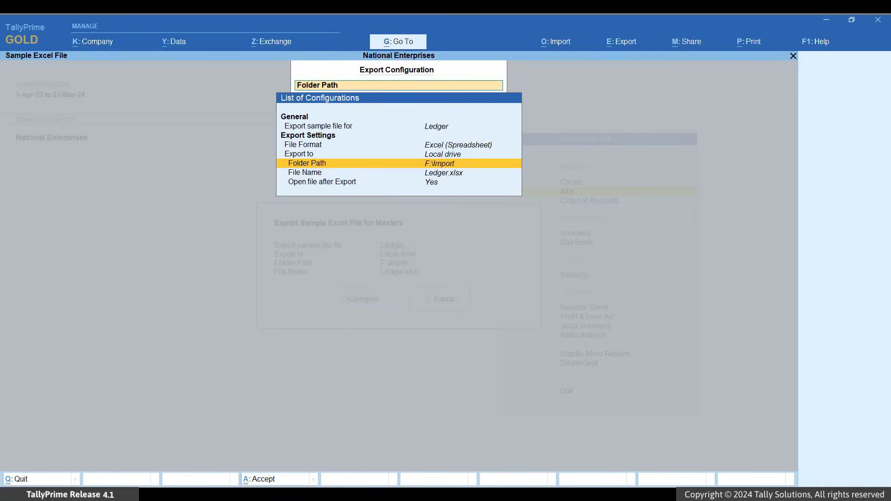
{"action": "key", "text": "ctrl+a"}
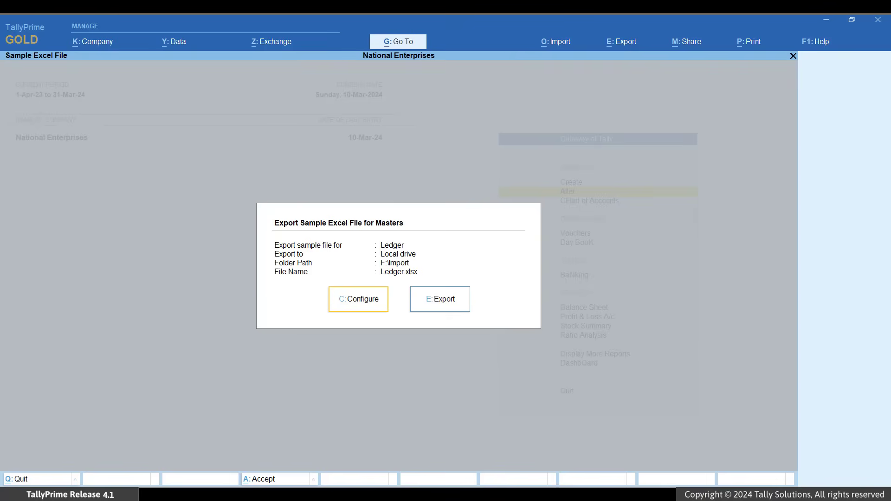
{"action": "key", "text": "Right"}
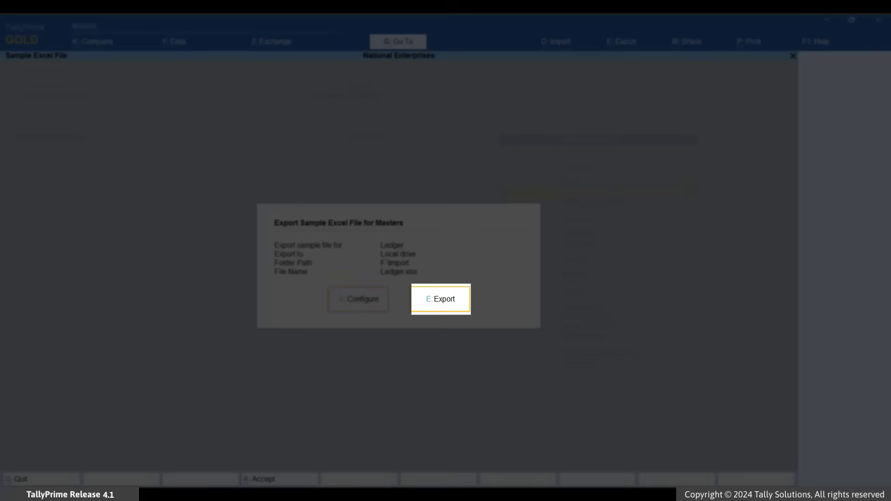
{"action": "key", "text": "Return"}
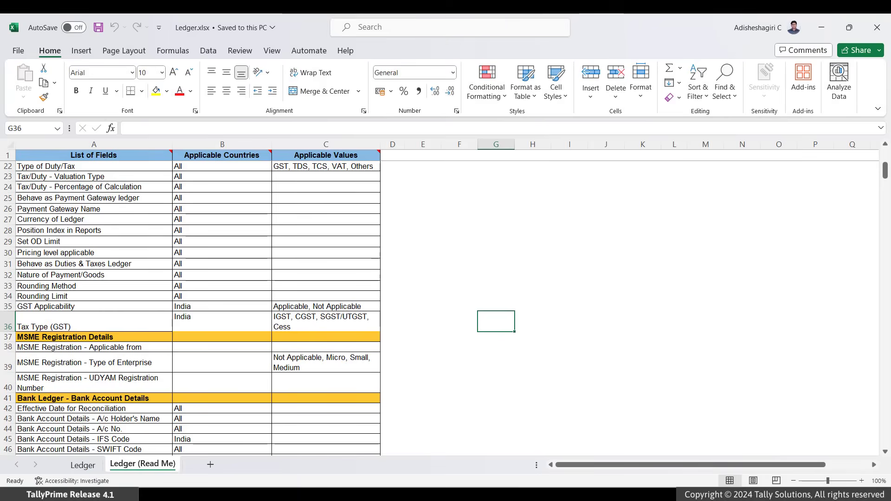
Copy the Type of Enterprise field name from the Ledger (Read Me) sheet into header cell M1.
{"action": "scroll", "coordinate": [446, 297], "scroll_direction": "up", "scroll_amount": 7}
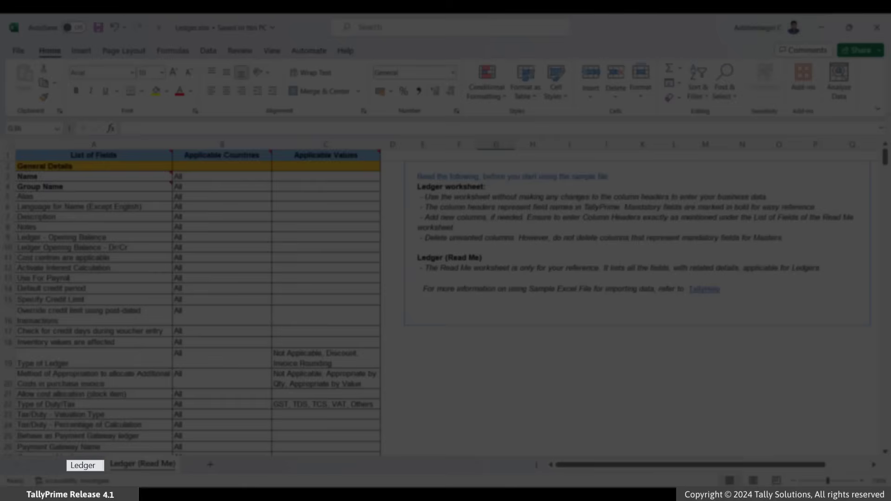
{"action": "key", "text": "ctrl+Page_Up"}
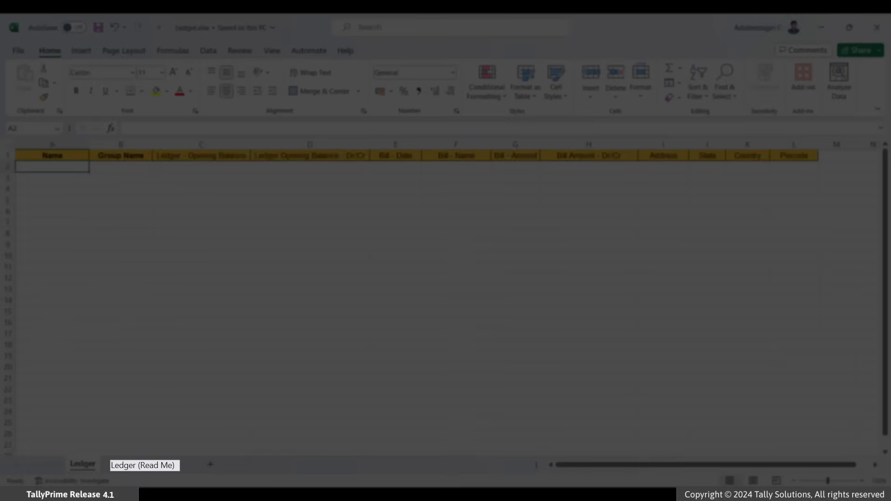
{"action": "left_click", "coordinate": [143, 465]}
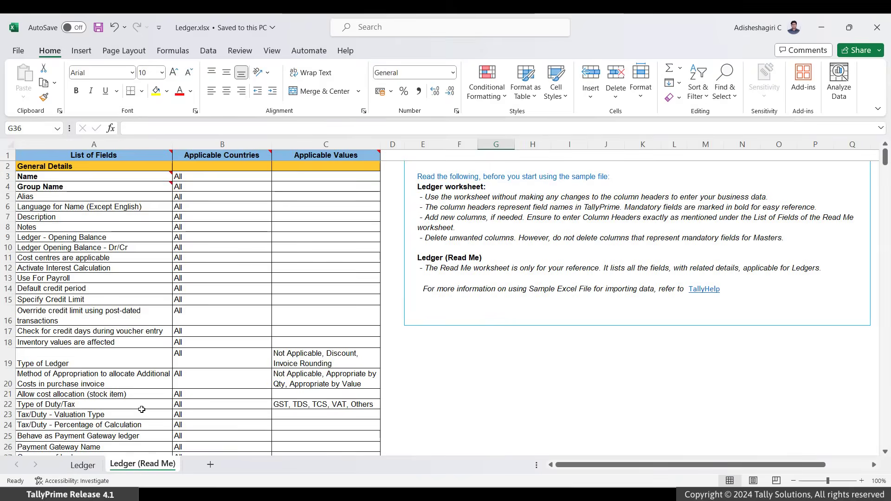
{"action": "scroll", "coordinate": [197, 358], "scroll_direction": "down", "scroll_amount": 6}
{"action": "scroll", "coordinate": [197, 357], "scroll_direction": "down", "scroll_amount": 1}
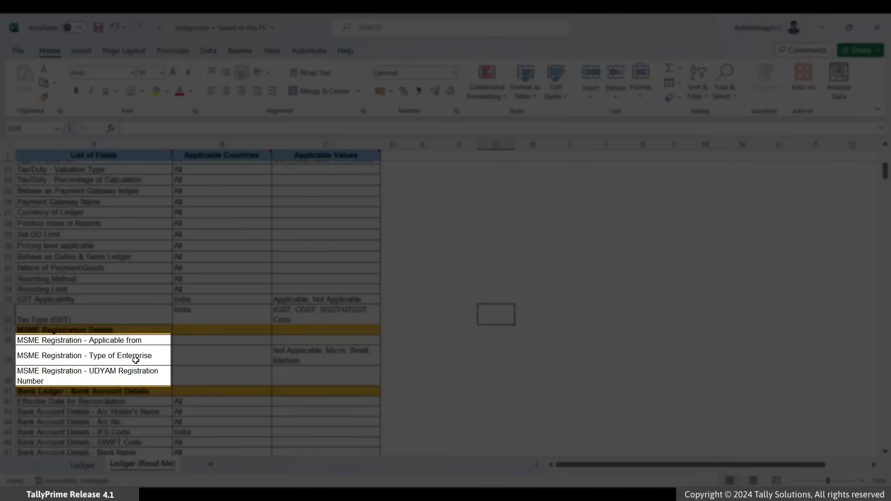
{"action": "left_click", "coordinate": [136, 360]}
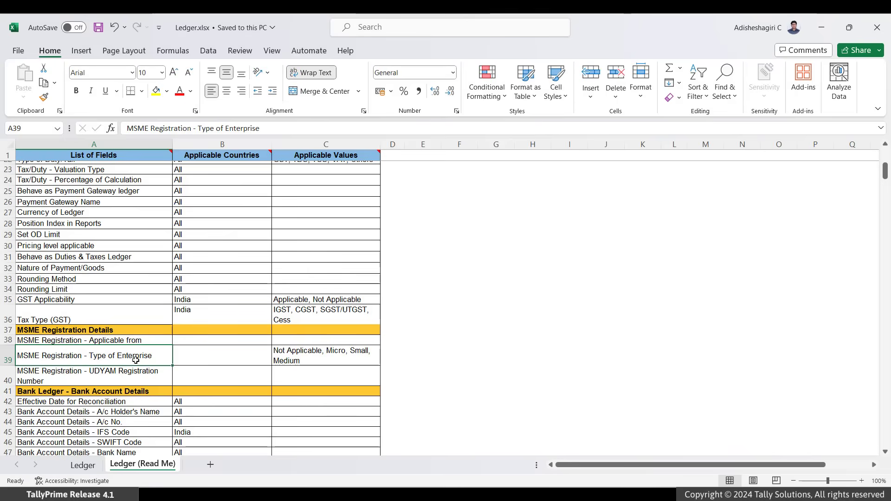
{"action": "key", "text": "ctrl+c"}
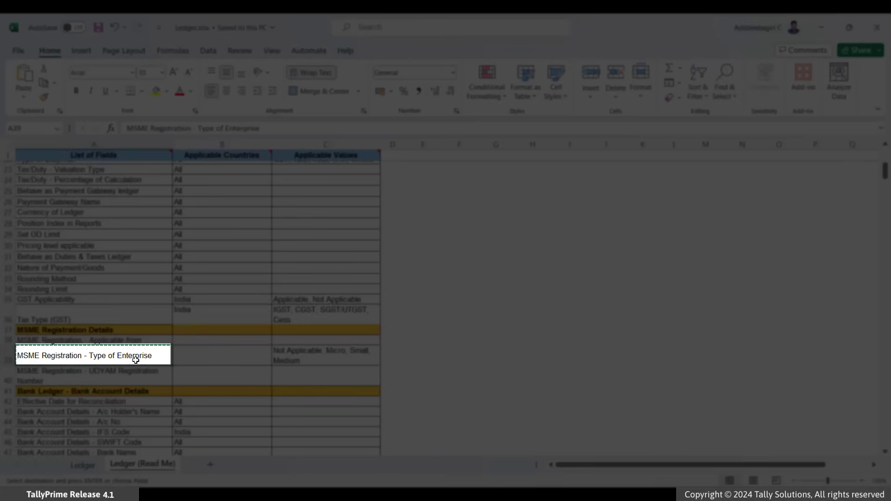
{"action": "left_click", "coordinate": [87, 470]}
{"action": "left_click", "coordinate": [842, 158]}
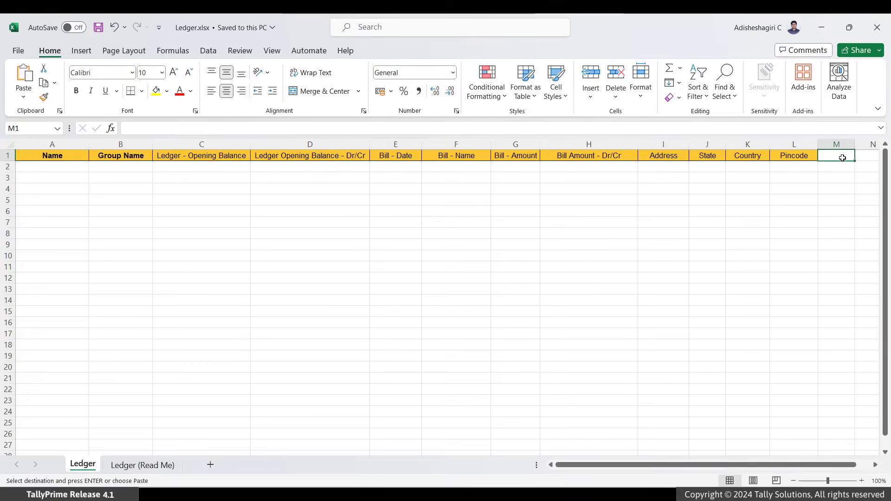
{"action": "key", "text": "ctrl+v"}
Add the UDYAM Registration Number and Applicable from headers to N1 and O1.
{"action": "scroll", "coordinate": [209, 431], "scroll_direction": "right", "scroll_amount": 1}
{"action": "left_click", "coordinate": [169, 465]}
{"action": "key", "text": "Down"}
{"action": "left_click", "coordinate": [85, 465]}
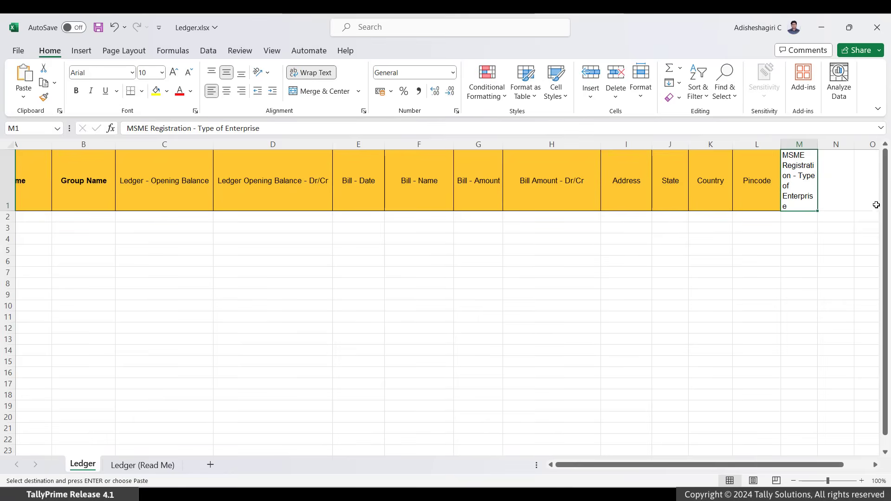
{"action": "left_click", "coordinate": [843, 196]}
{"action": "key", "text": "ctrl+v"}
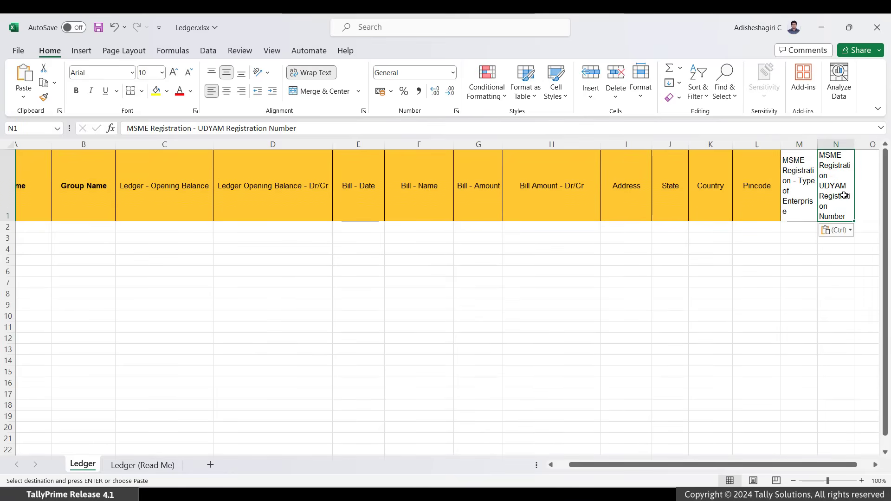
{"action": "left_click", "coordinate": [131, 341]}
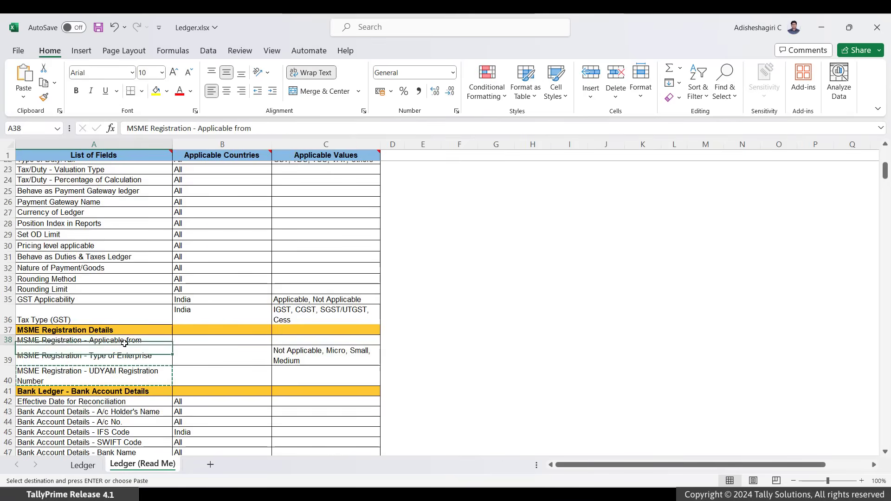
{"action": "key", "text": "ctrl+c"}
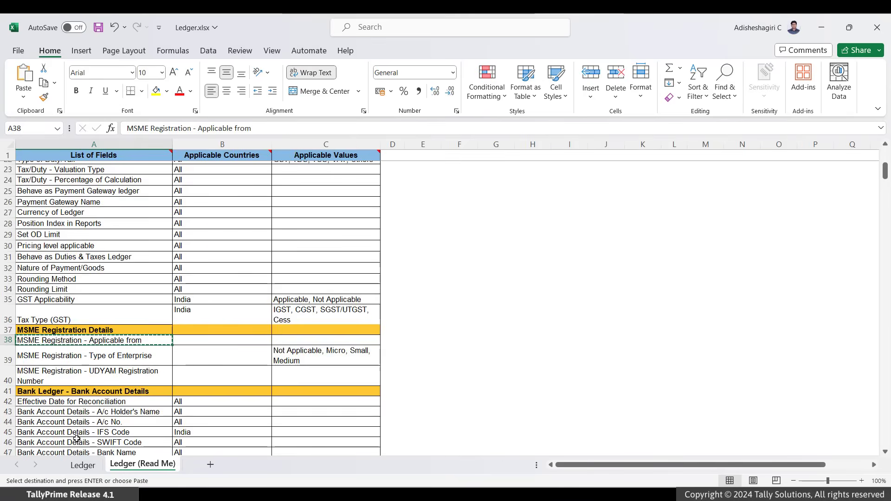
{"action": "left_click", "coordinate": [80, 466]}
{"action": "left_click", "coordinate": [860, 207]}
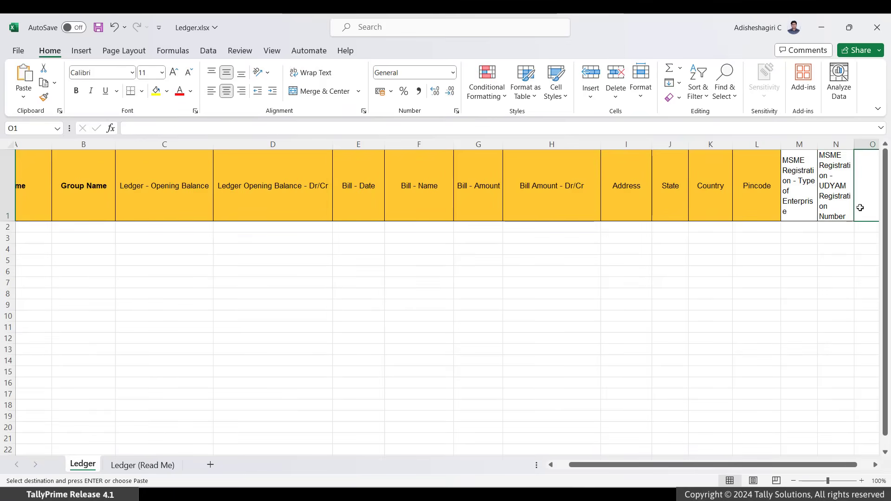
{"action": "key", "text": "ctrl+v"}
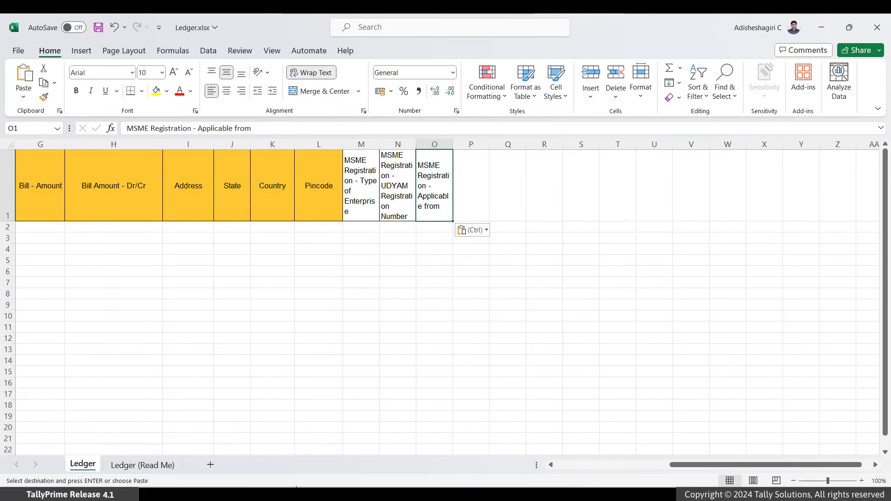
Paste the five supplier names, Sundry Creditors group, addresses and Karnataka state into rows 2–6.
{"action": "key", "text": "Left"}
{"action": "key", "text": "Home"}
{"action": "key", "text": "Down"}
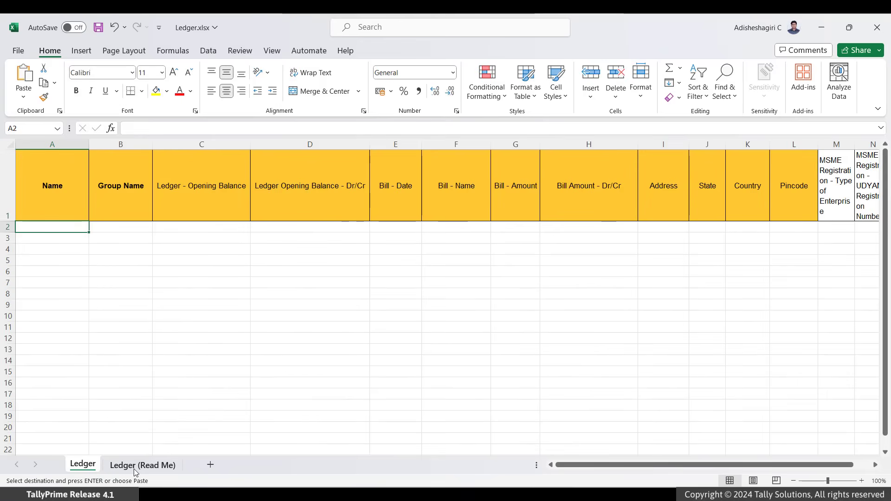
{"action": "key", "text": "ctrl+v"}
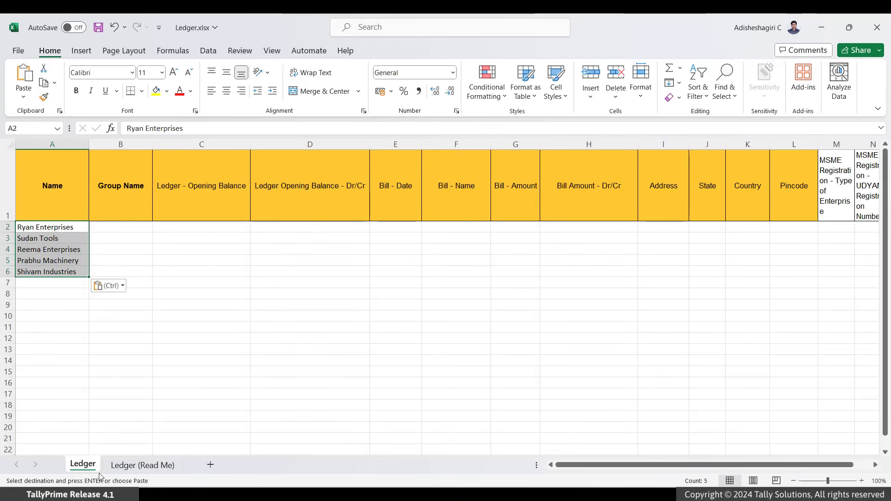
{"action": "key", "text": "Right"}
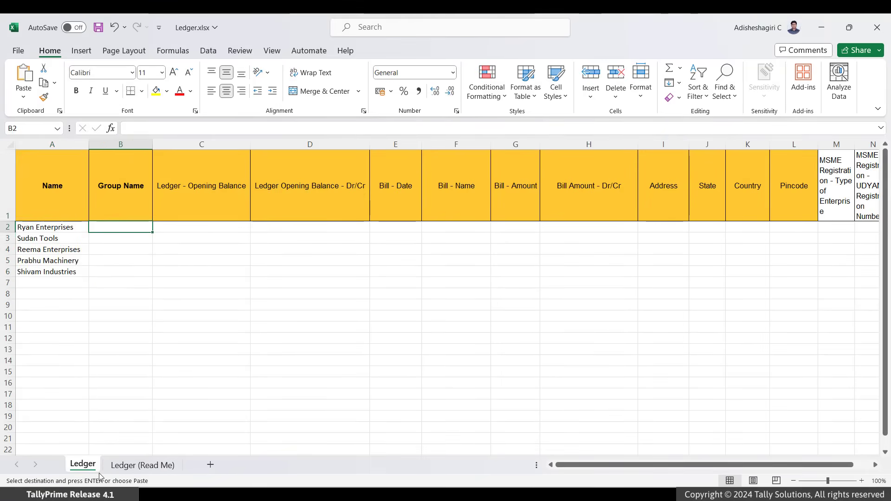
{"action": "key", "text": "ctrl+v"}
{"action": "key", "text": "Right"}
{"action": "key", "text": "Right"}
{"action": "key", "text": "Right"}
{"action": "key", "text": "Right"}
{"action": "key", "text": "Right"}
{"action": "key", "text": "Right"}
{"action": "key", "text": "Right"}
{"action": "key", "text": "ctrl+v"}
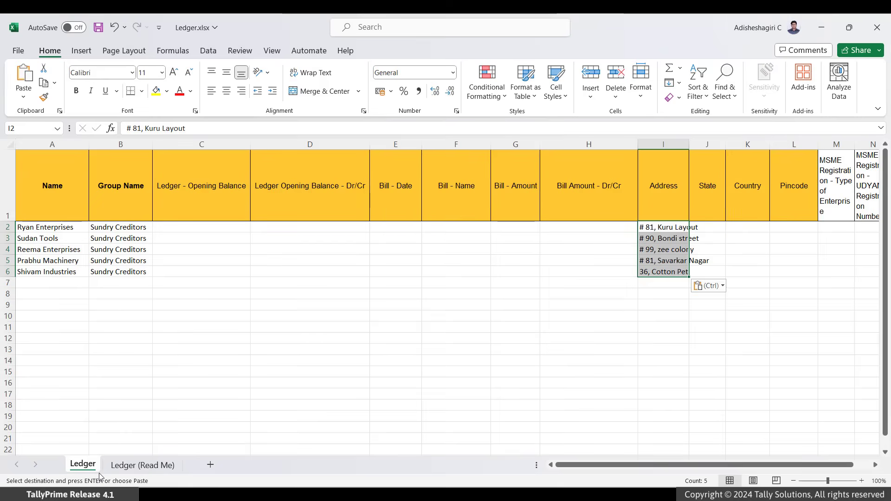
{"action": "key", "text": "Right"}
{"action": "key", "text": "ctrl+v"}
Fill in India, Micro/Small enterprise types, UDYAM numbers and 01-Apr-23 dates, then return to TallyPrime.
{"action": "key", "text": "Right"}
{"action": "key", "text": "ctrl+v"}
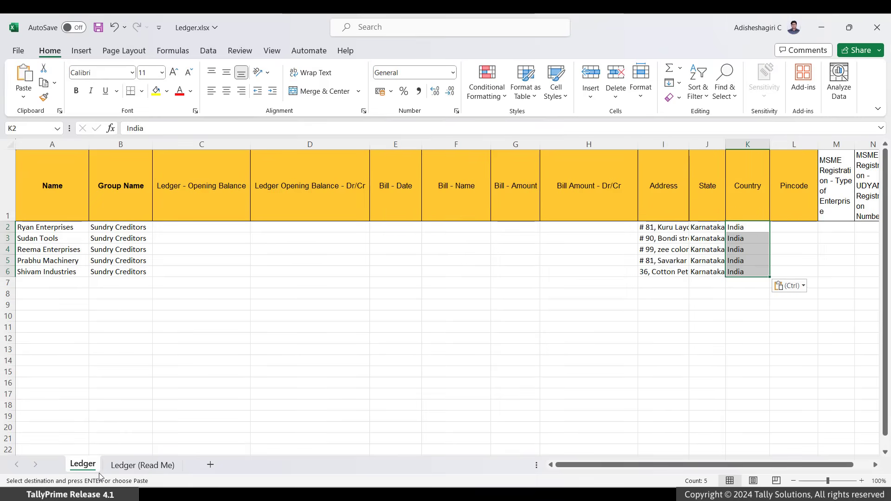
{"action": "key", "text": "Right"}
{"action": "key", "text": "Right"}
{"action": "key", "text": "ctrl+v"}
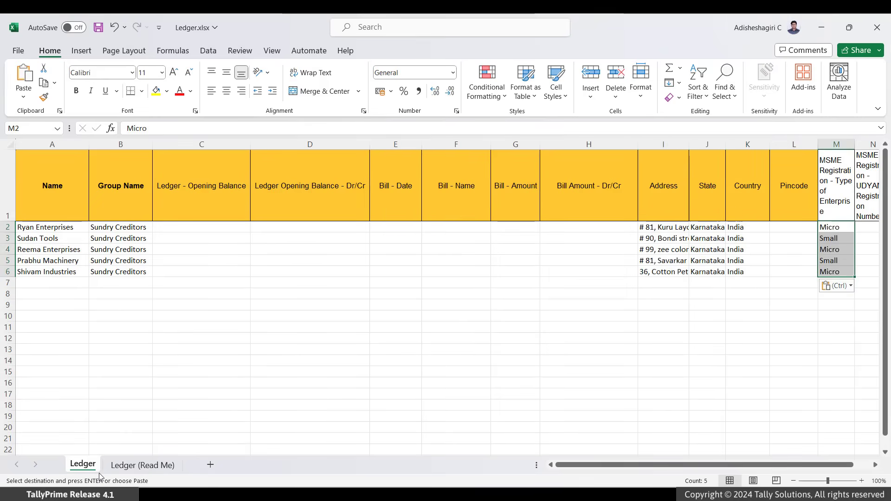
{"action": "key", "text": "Right"}
{"action": "key", "text": "ctrl+v"}
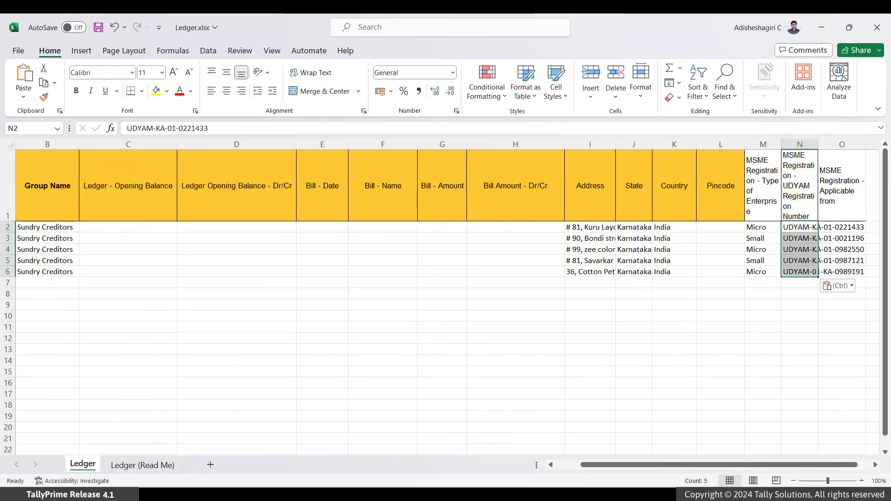
{"action": "key", "text": "Right"}
{"action": "key", "text": "ctrl+v"}
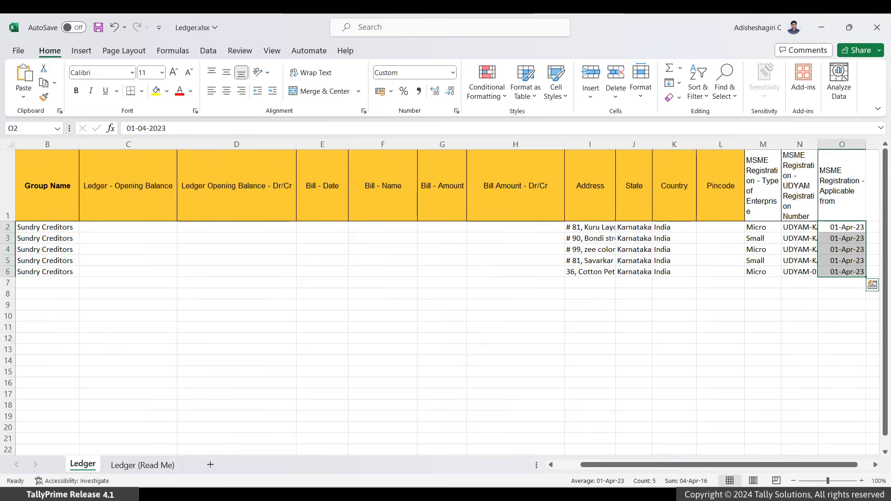
{"action": "key", "text": "Up"}
{"action": "key", "text": "Down"}
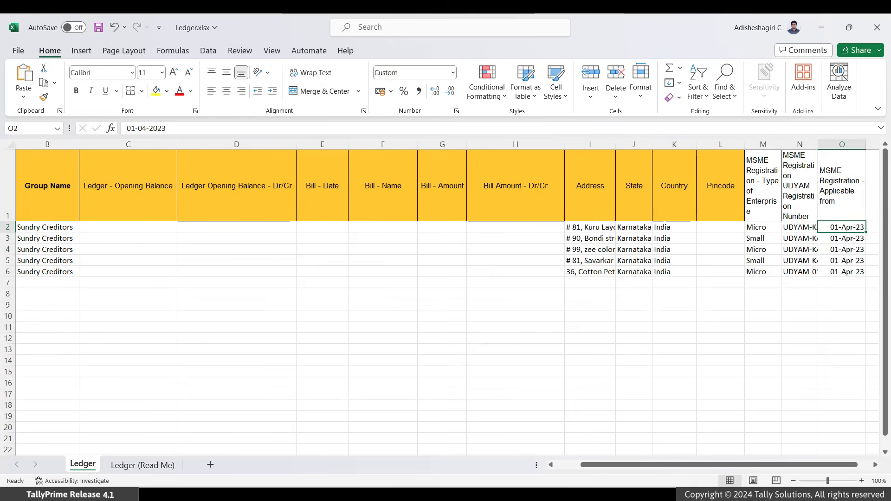
{"action": "key", "text": "alt+Tab"}
{"action": "key", "text": "alt+o"}
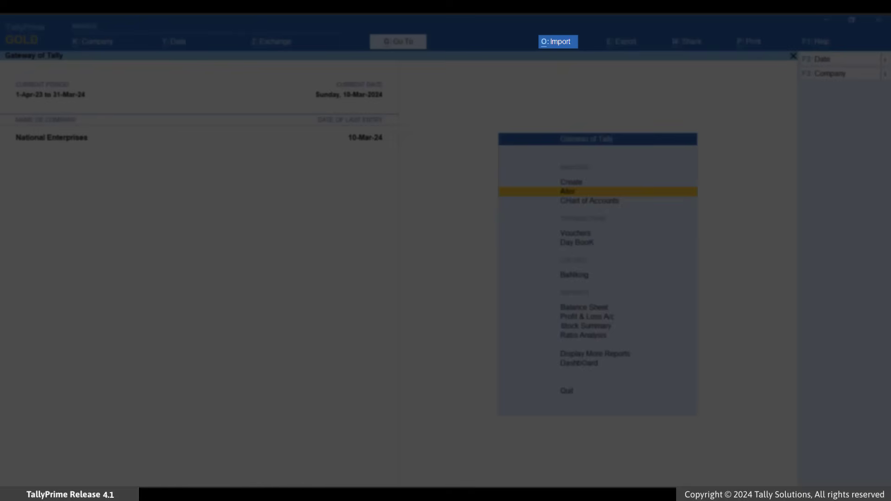
Start a masters import using Ledger.xlsx as the source file.
{"action": "key", "text": "Escape"}
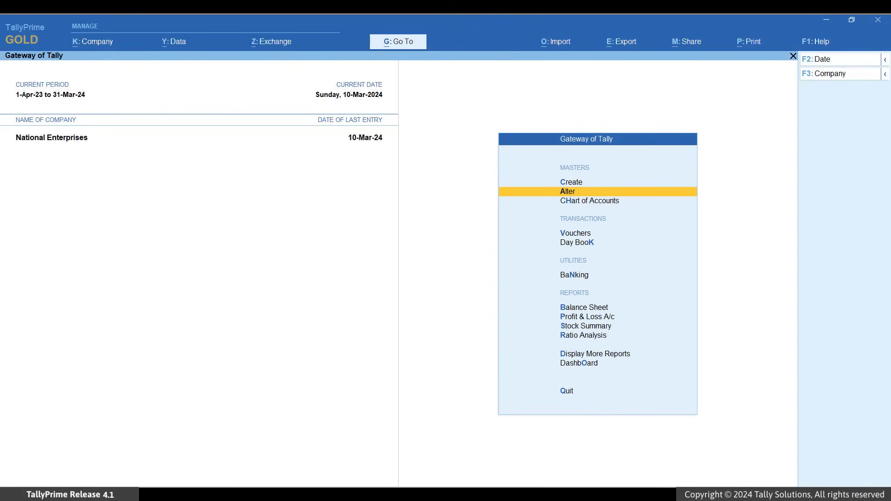
{"action": "key", "text": "alt+o"}
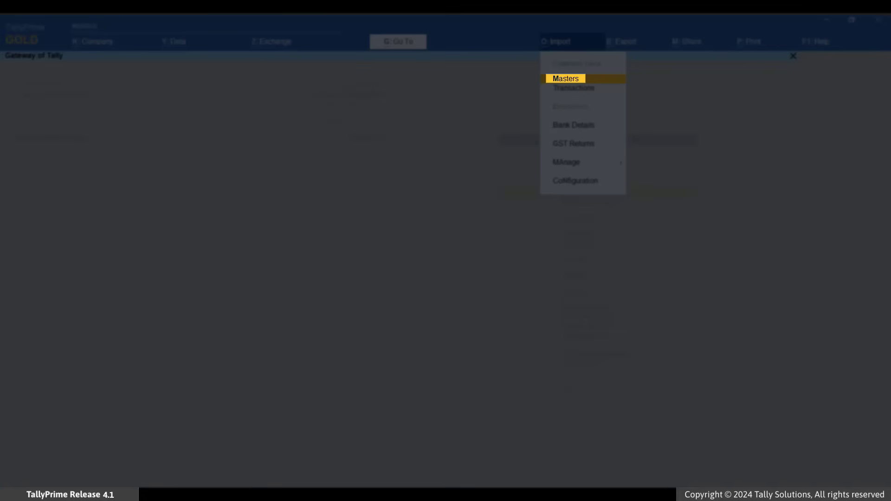
{"action": "key", "text": "Return"}
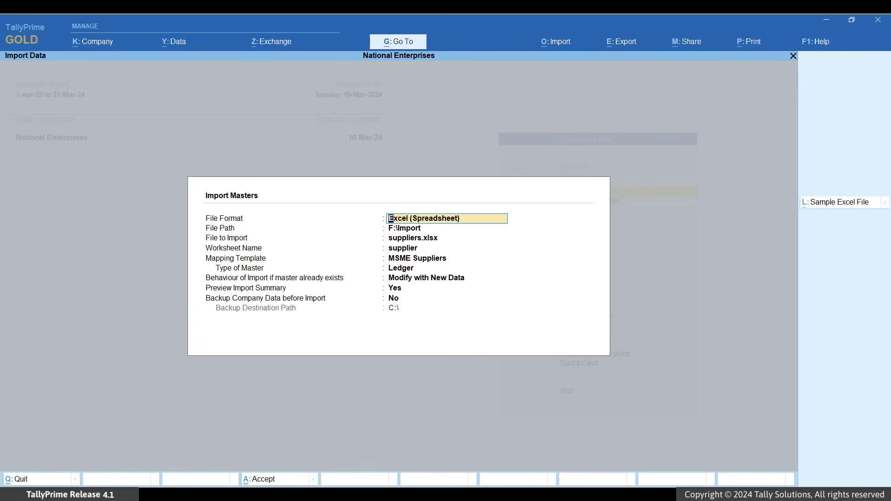
{"action": "left_click", "coordinate": [413, 237]}
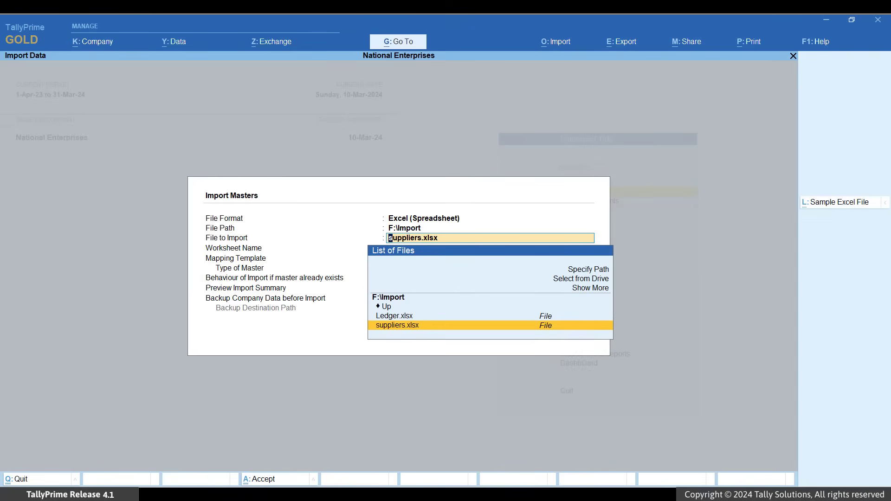
{"action": "left_click", "coordinate": [395, 316]}
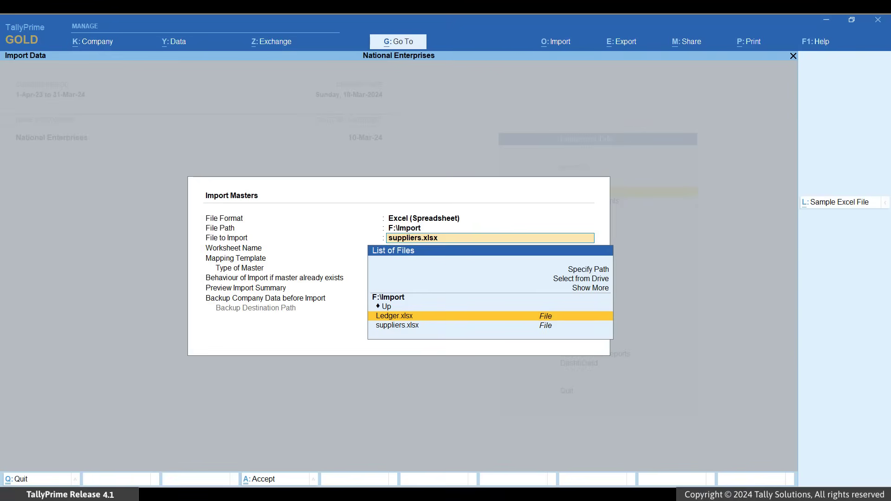
{"action": "key", "text": "Return"}
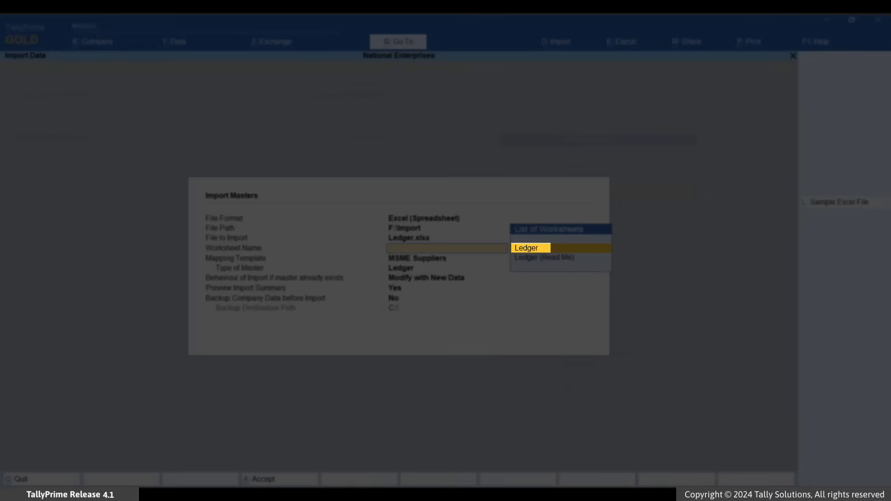
Choose worksheet Ledger, Default Template, Ledger master type, Modify with New Data, and preview.
{"action": "key", "text": "Return"}
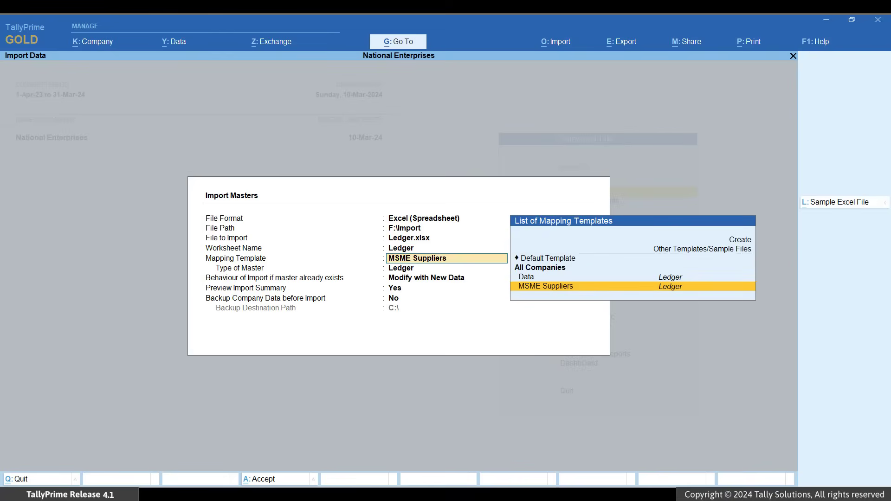
{"action": "key", "text": "Up"}
{"action": "key", "text": "Up"}
{"action": "key", "text": "Return"}
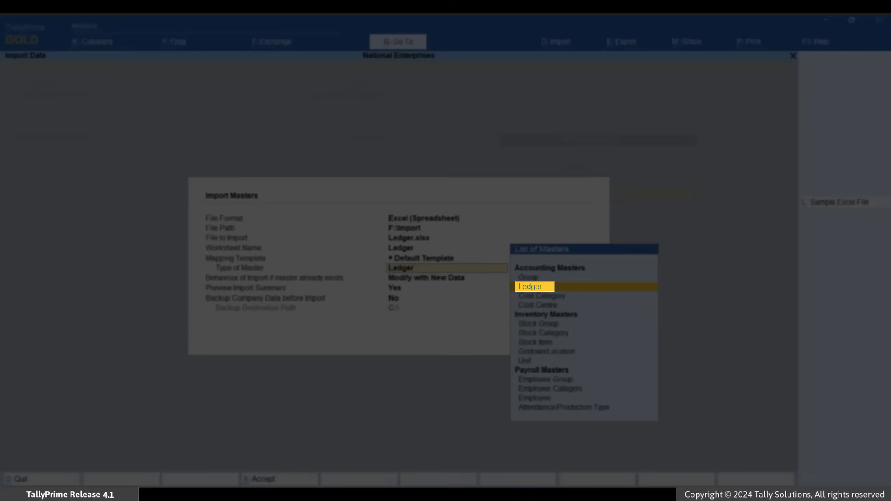
{"action": "key", "text": "Return"}
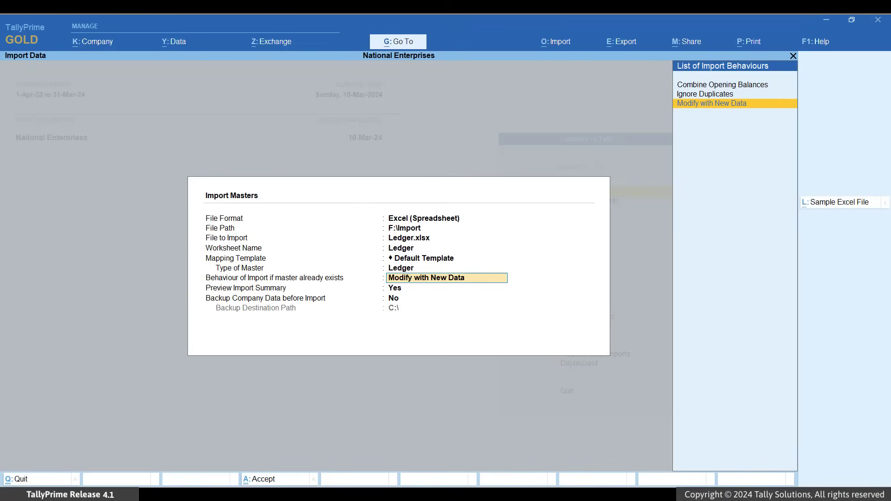
{"action": "key", "text": "Return"}
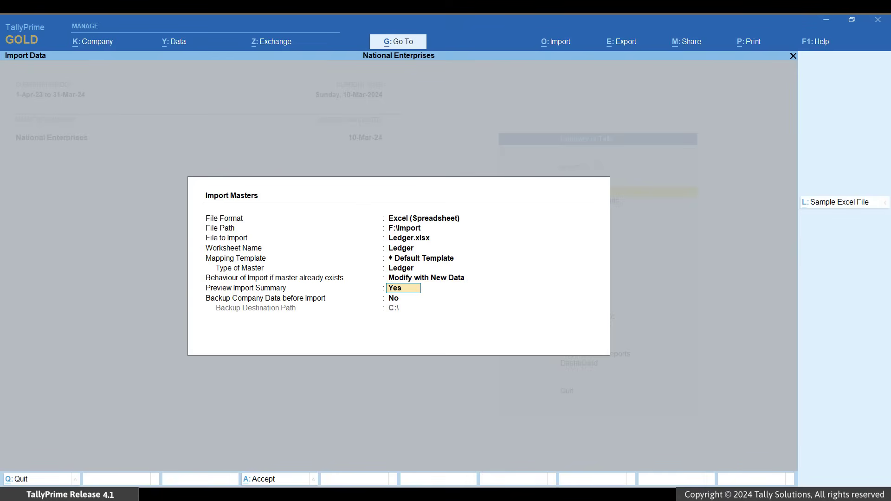
{"action": "key", "text": "Return"}
{"action": "key", "text": "Return"}
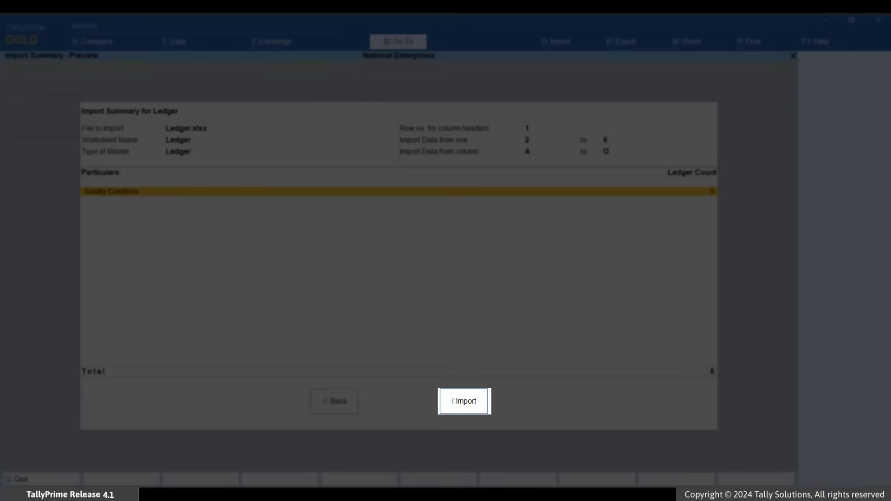
Import the supplier ledgers, then open a supplier ledger to confirm Karnataka state and MSME details.
{"action": "key", "text": "i"}
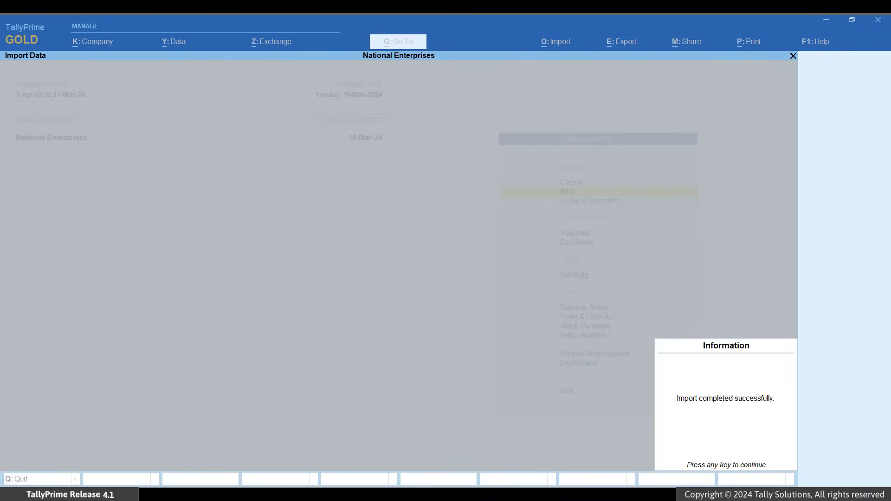
{"action": "key", "text": "Return"}
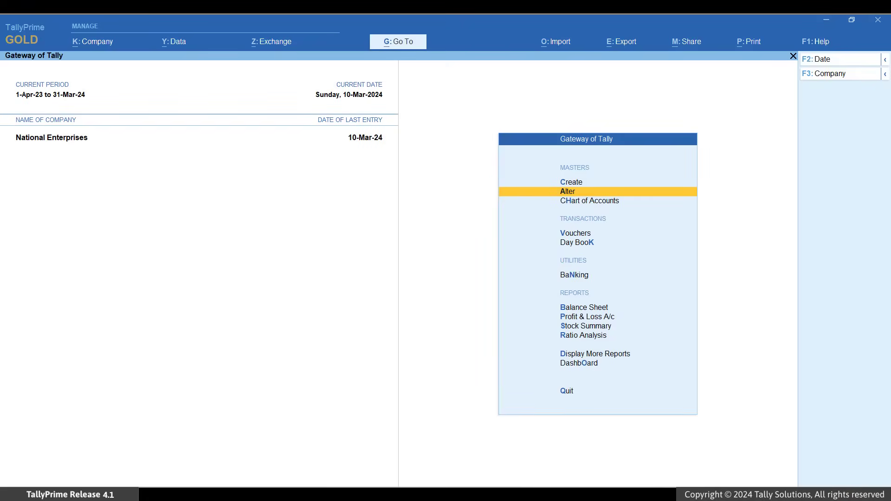
{"action": "key", "text": "Return"}
{"action": "key", "text": "Down"}
{"action": "key", "text": "Return"}
{"action": "key", "text": "Down"}
{"action": "key", "text": "Down"}
{"action": "key", "text": "Down"}
{"action": "key", "text": "Down"}
{"action": "key", "text": "Down"}
{"action": "key", "text": "Down"}
{"action": "key", "text": "Down"}
{"action": "key", "text": "Down"}
{"action": "key", "text": "Down"}
{"action": "key", "text": "Down"}
{"action": "key", "text": "Down"}
{"action": "key", "text": "Down"}
{"action": "key", "text": "Down"}
{"action": "key", "text": "Down"}
{"action": "key", "text": "Down"}
{"action": "key", "text": "Down"}
{"action": "key", "text": "Down"}
{"action": "key", "text": "Down"}
{"action": "key", "text": "Down"}
{"action": "key", "text": "Down"}
{"action": "key", "text": "Down"}
{"action": "key", "text": "Down"}
{"action": "key", "text": "Return"}
{"action": "left_click", "coordinate": [500, 208]}
{"action": "key", "text": "Return"}
{"action": "key", "text": "Return"}
{"action": "key", "text": "Return"}
{"action": "key", "text": "Return"}
{"action": "key", "text": "Return"}
{"action": "key", "text": "Return"}
{"action": "key", "text": "Return"}
{"action": "type", "text": "y"}
{"action": "key", "text": "Return"}
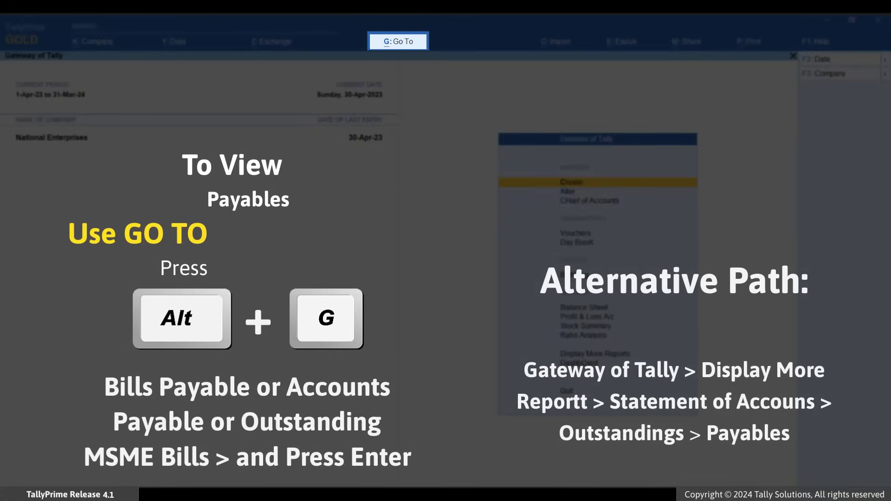
Open the Bills Payable report by searching 'Paya' in Go To.
{"action": "key", "text": "alt+g"}
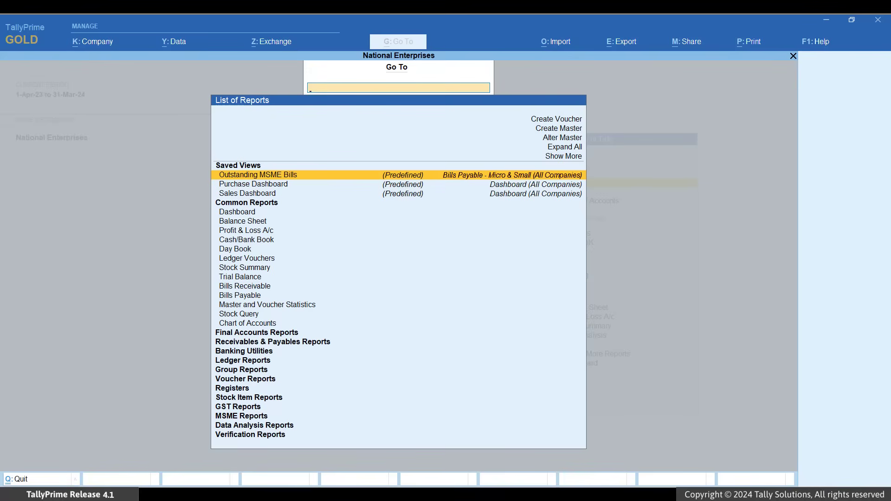
{"action": "type", "text": "Paya"}
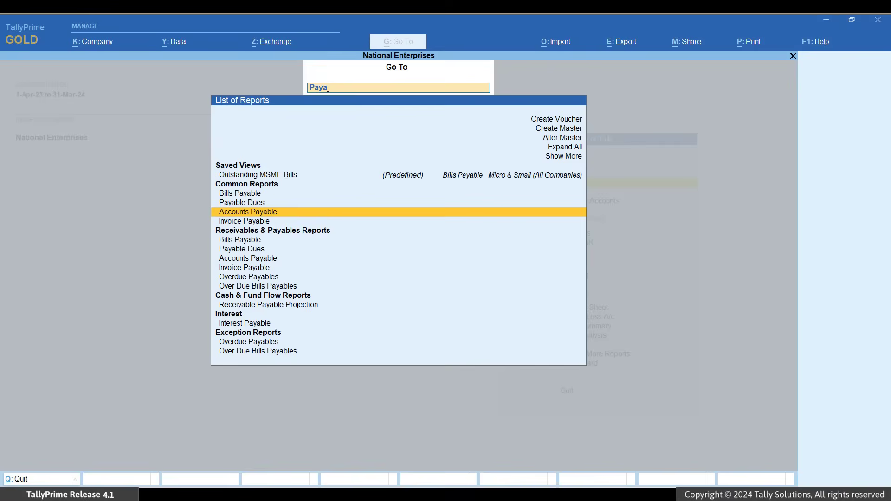
{"action": "left_click", "coordinate": [273, 214]}
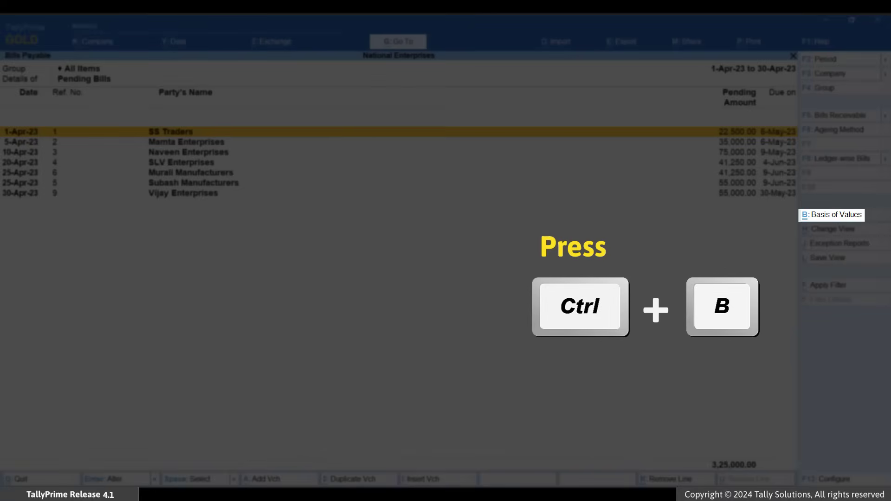
Show only Micro & Small Parties' bills due in the upcoming 10 days.
{"action": "key", "text": "ctrl+b"}
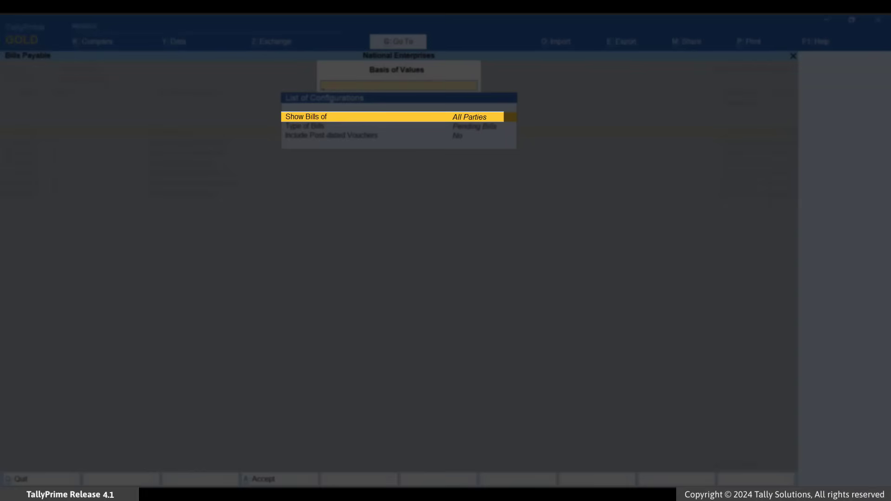
{"action": "key", "text": "Return"}
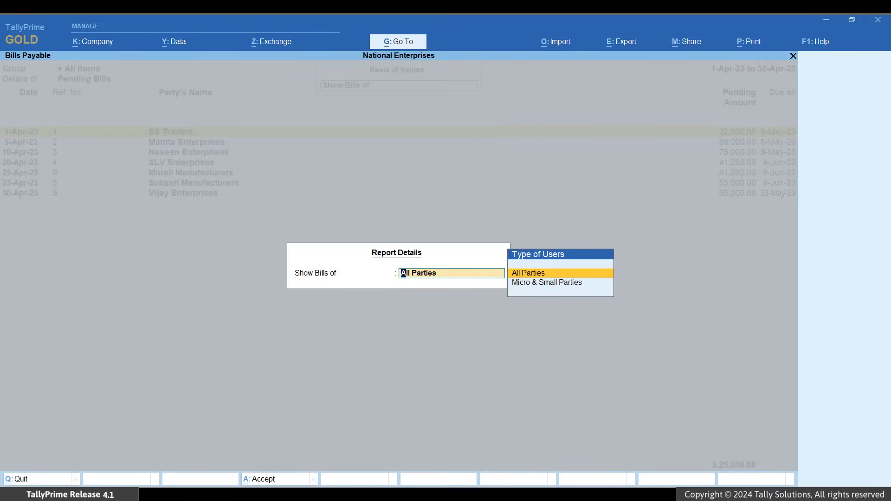
{"action": "key", "text": "Down"}
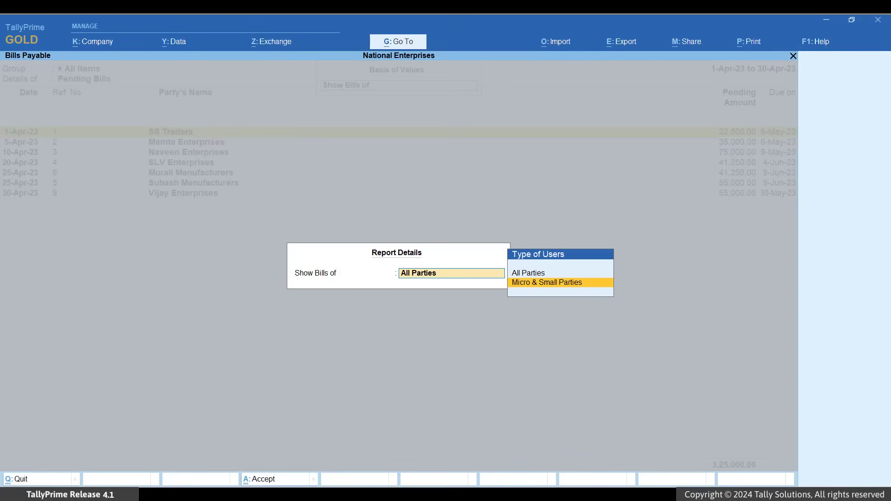
{"action": "key", "text": "Return"}
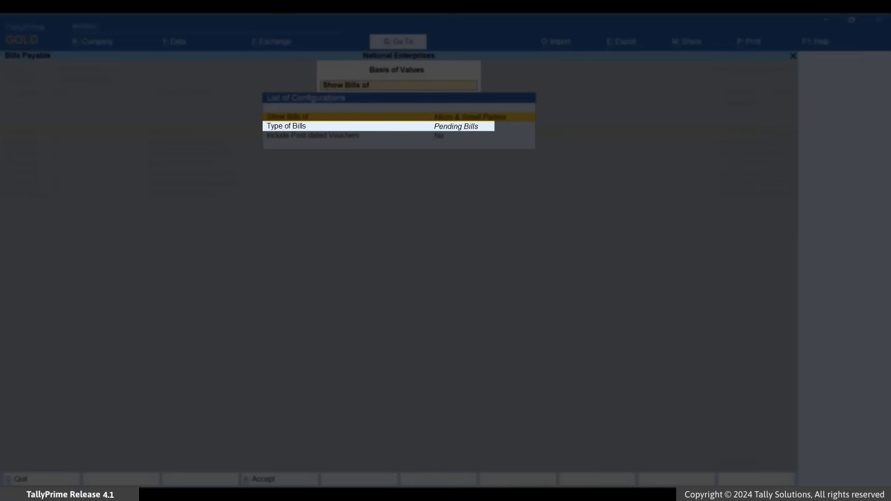
{"action": "key", "text": "Down"}
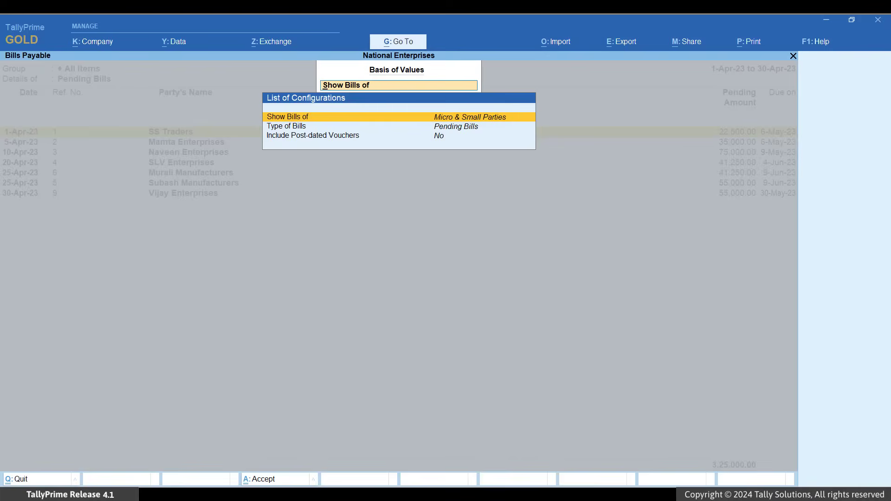
{"action": "key", "text": "Return"}
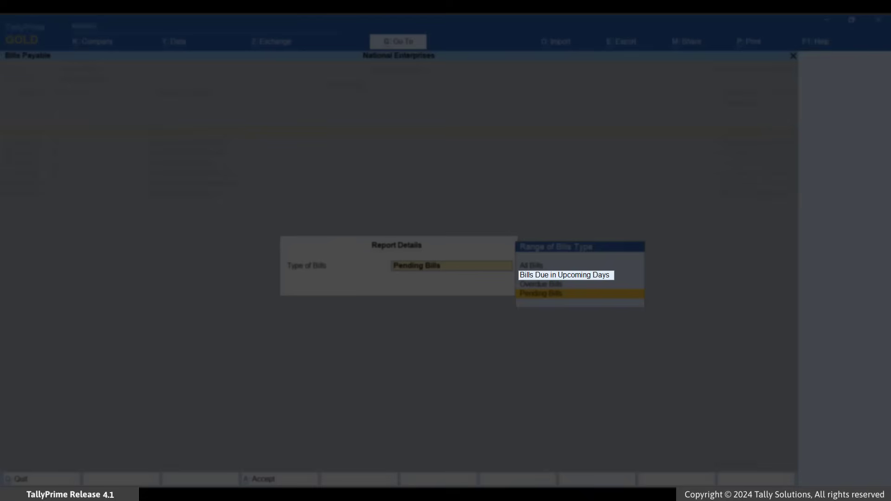
{"action": "key", "text": "Up"}
{"action": "key", "text": "Up"}
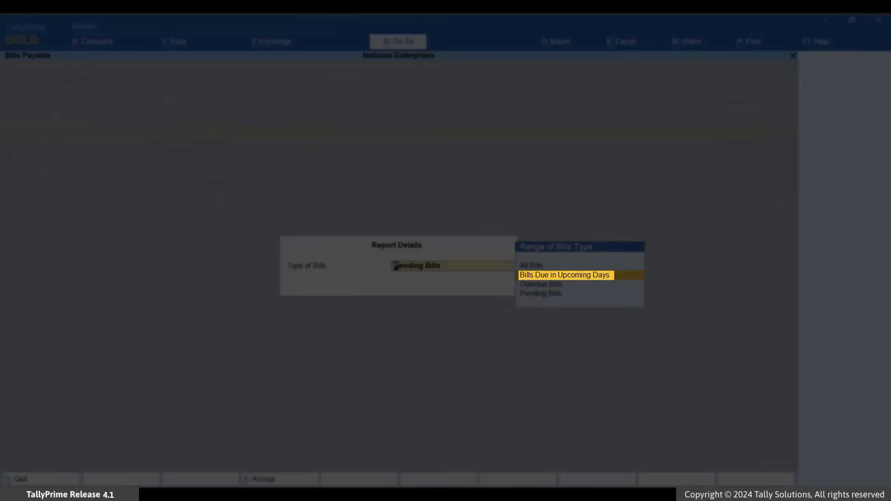
{"action": "key", "text": "Return"}
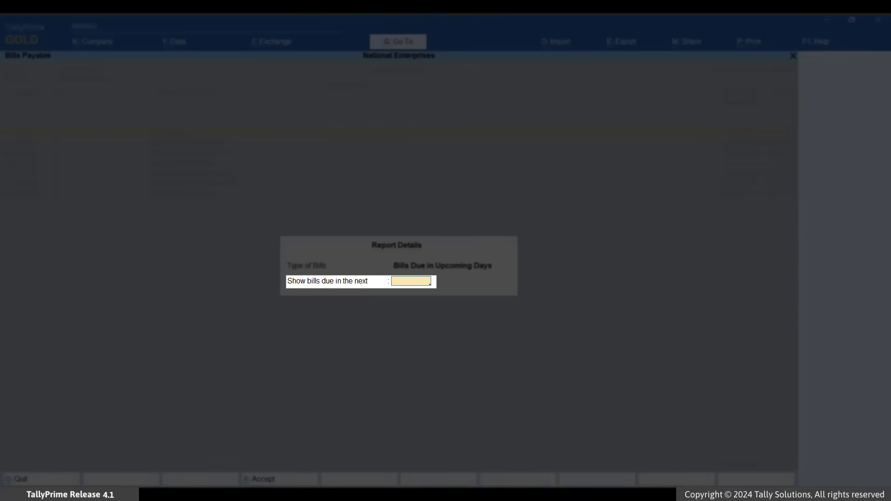
{"action": "type", "text": "10"}
{"action": "key", "text": "Return"}
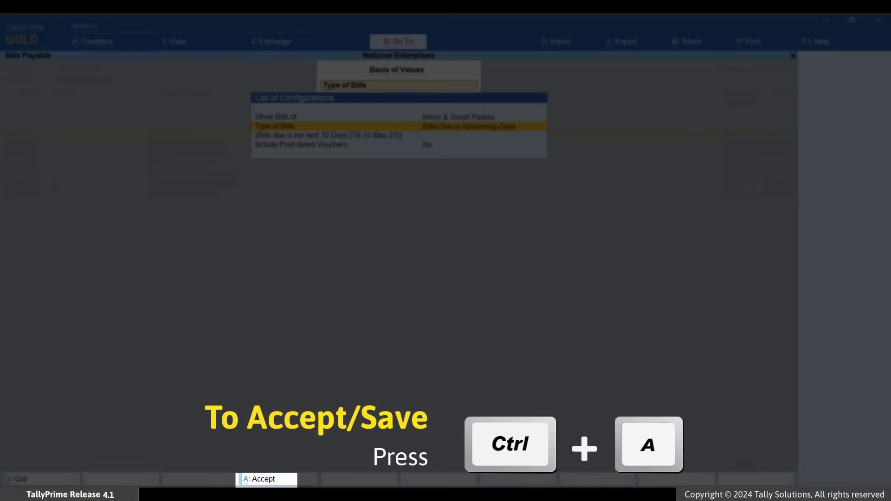
{"action": "key", "text": "ctrl+a"}
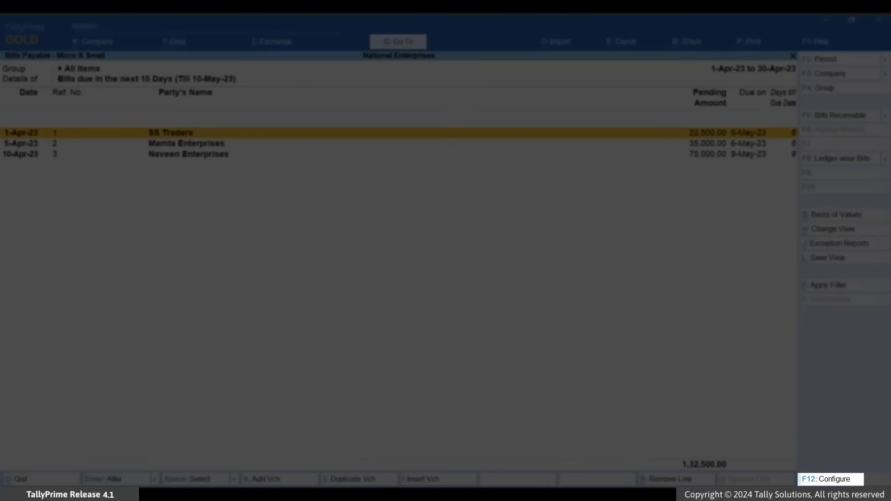
Set Show Credit Days to Yes in the report configuration and apply it.
{"action": "key", "text": "F12"}
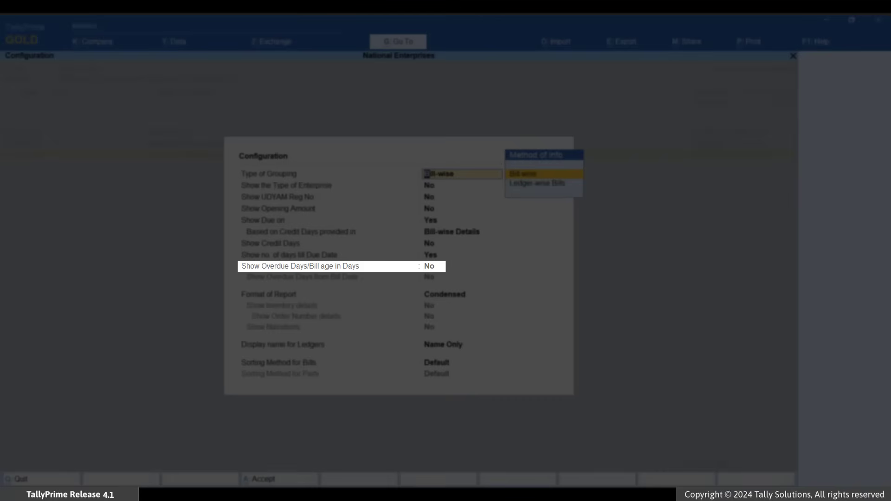
{"action": "key", "text": "Return"}
{"action": "key", "text": "Return"}
{"action": "key", "text": "Return"}
{"action": "key", "text": "Return"}
{"action": "key", "text": "Return"}
{"action": "key", "text": "Return"}
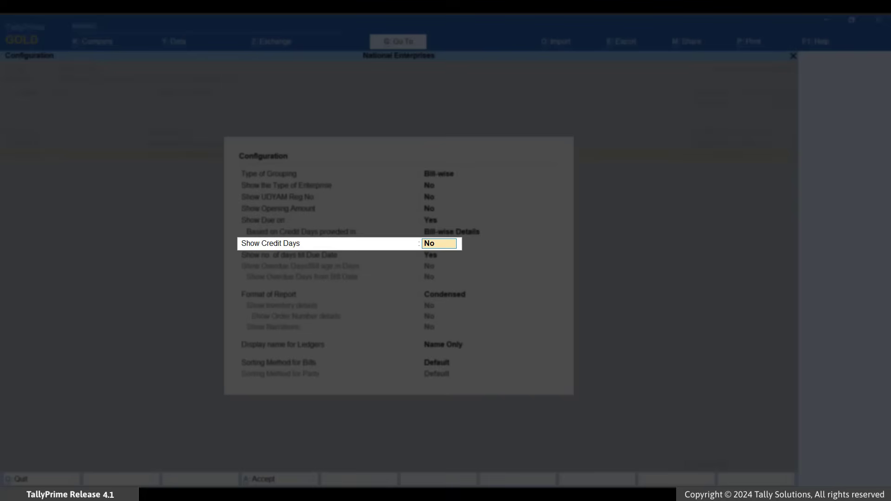
{"action": "type", "text": "y"}
{"action": "key", "text": "Return"}
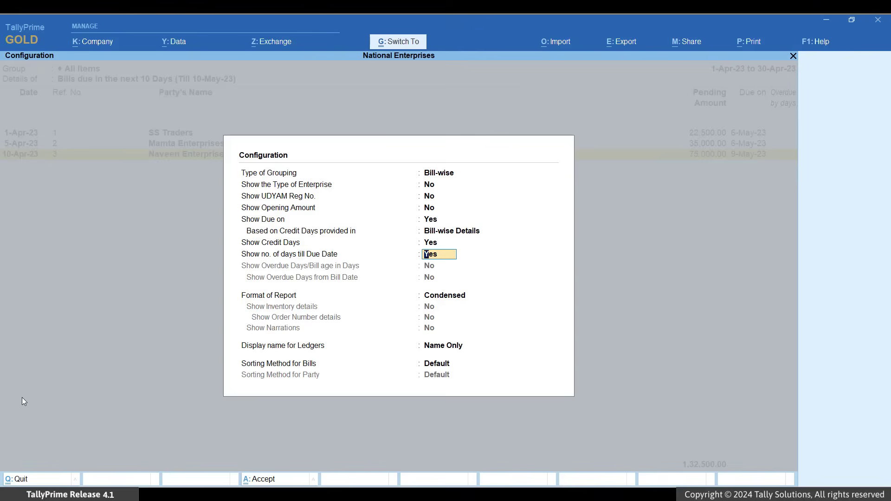
{"action": "key", "text": "ctrl+a"}
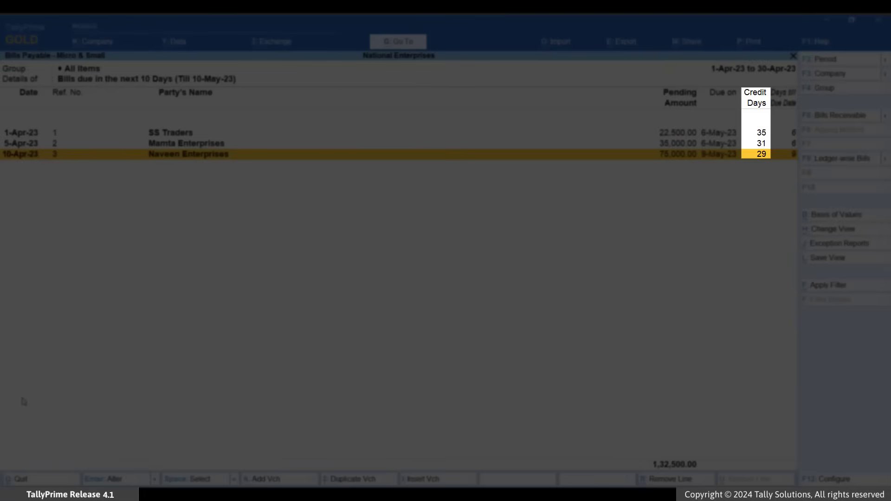